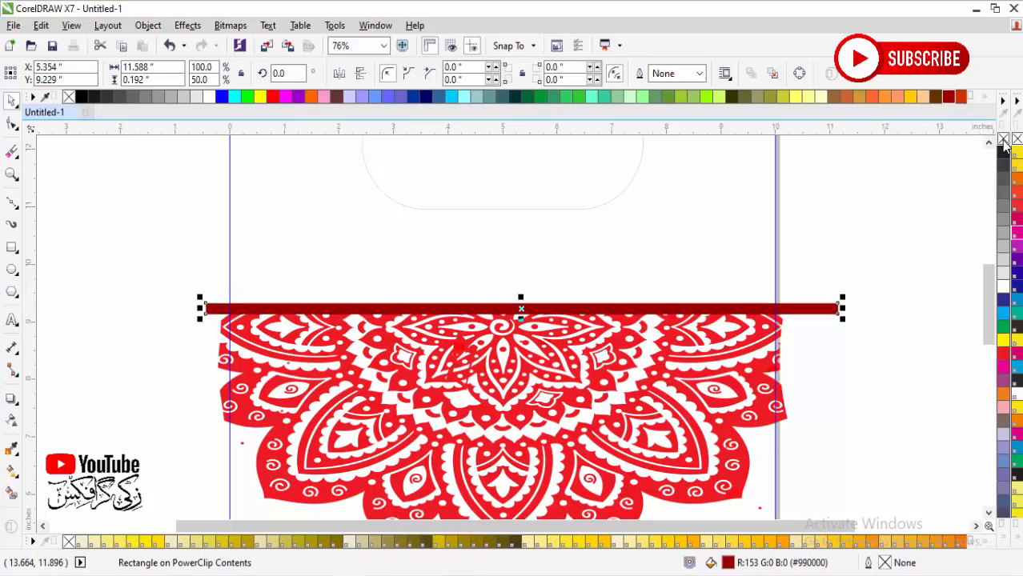
Finish editing the PowerClip contents so the dark red bar and mandala are clipped to the bag rectangle
left_click(902, 203)
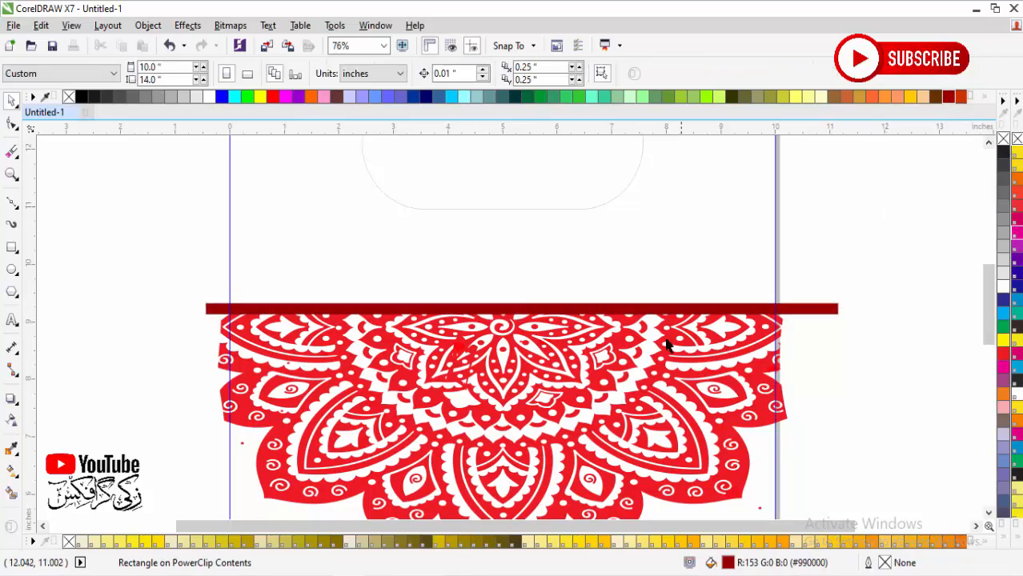
scroll(598, 359, "down", 3)
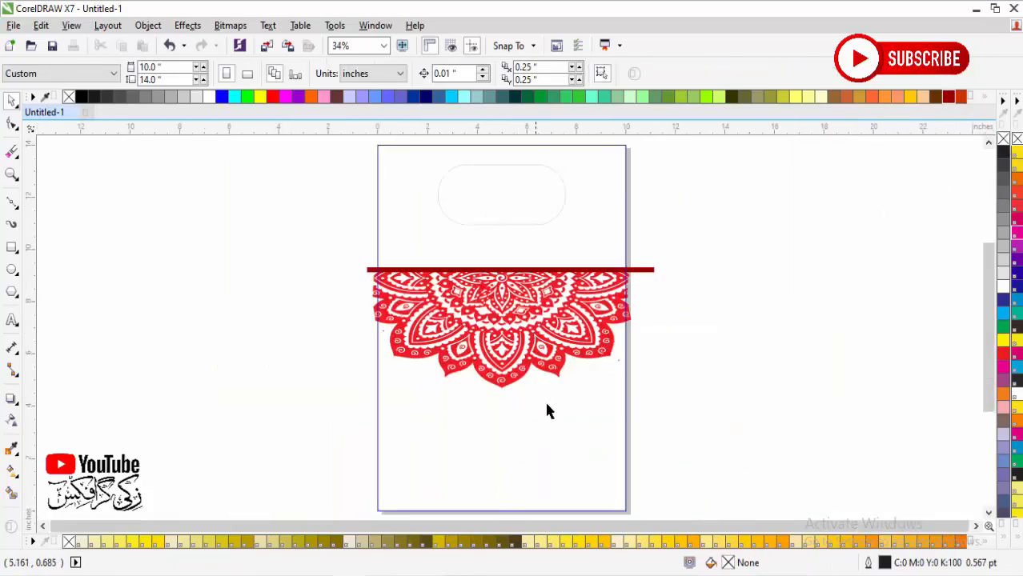
scroll(544, 413, "down", 1)
left_click(520, 486)
left_click(695, 396)
key("F2")
left_click_drag(399, 339, 667, 483)
scroll(650, 439, "down", 1)
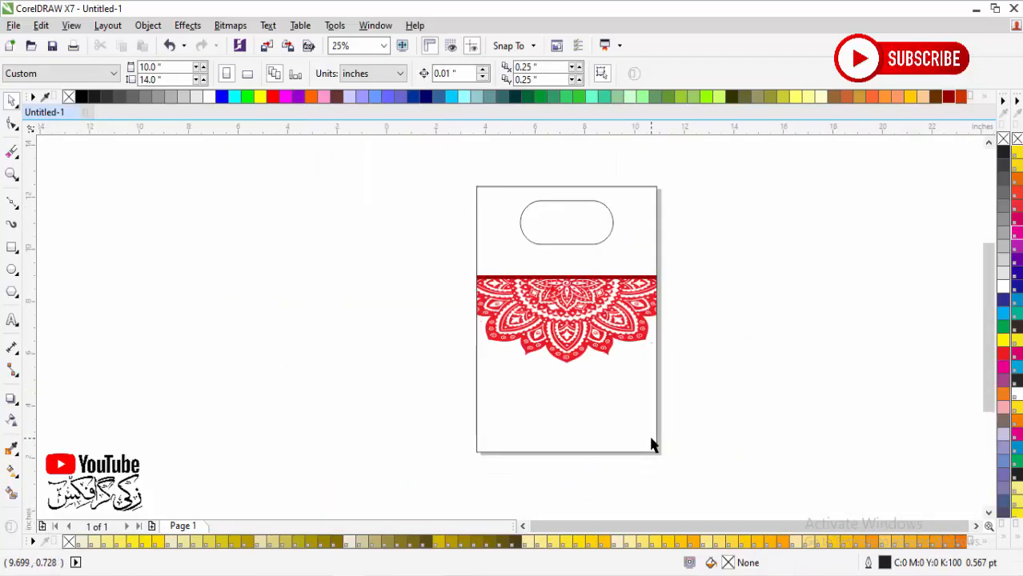
key("shift+F4")
left_click(535, 336)
left_click(650, 407)
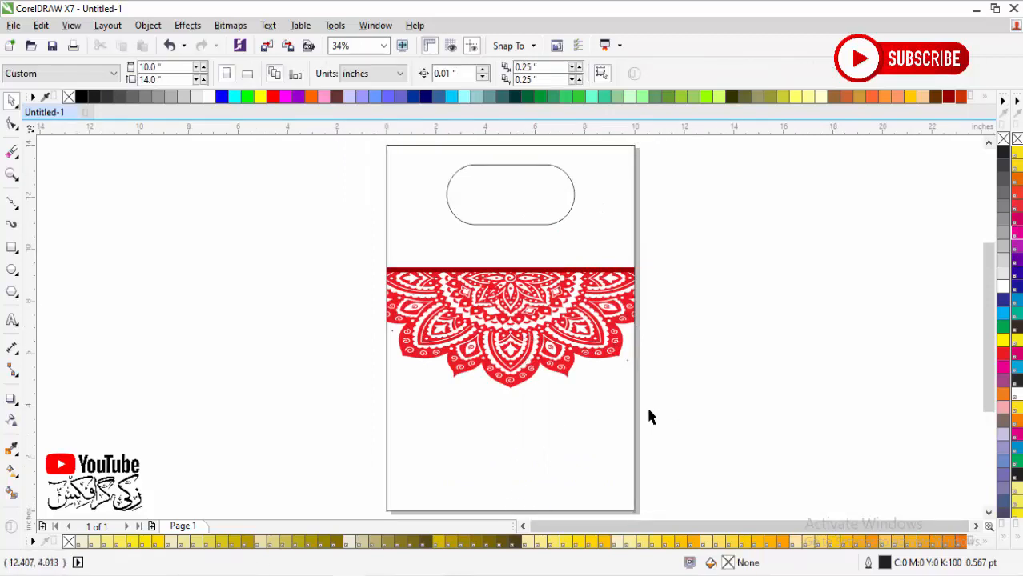
Reopen the bag rectangle's PowerClip contents for editing
scroll(648, 410, "down", 2)
key("F2")
left_click_drag(473, 312, 693, 478)
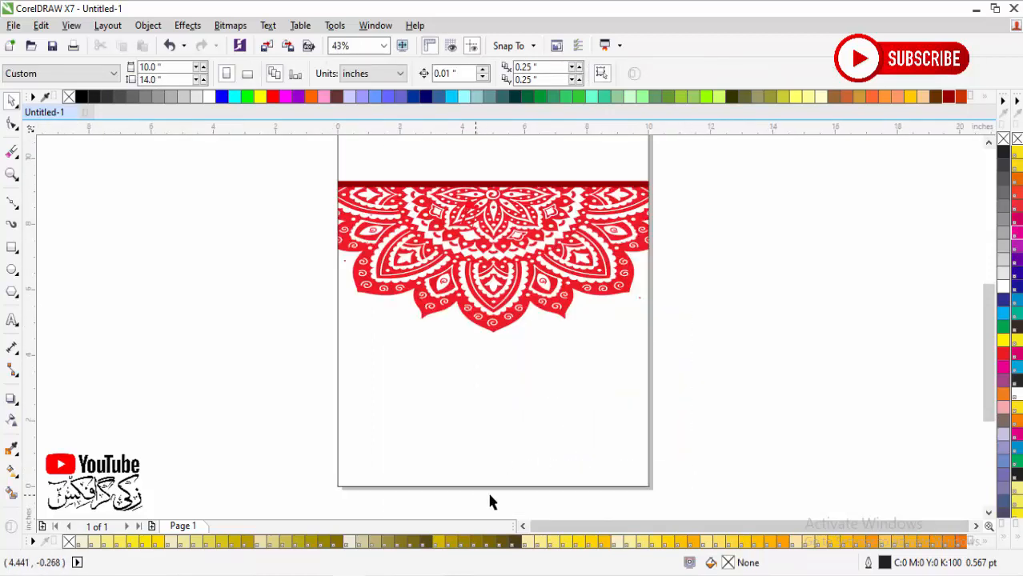
left_click(500, 465)
left_click(461, 509)
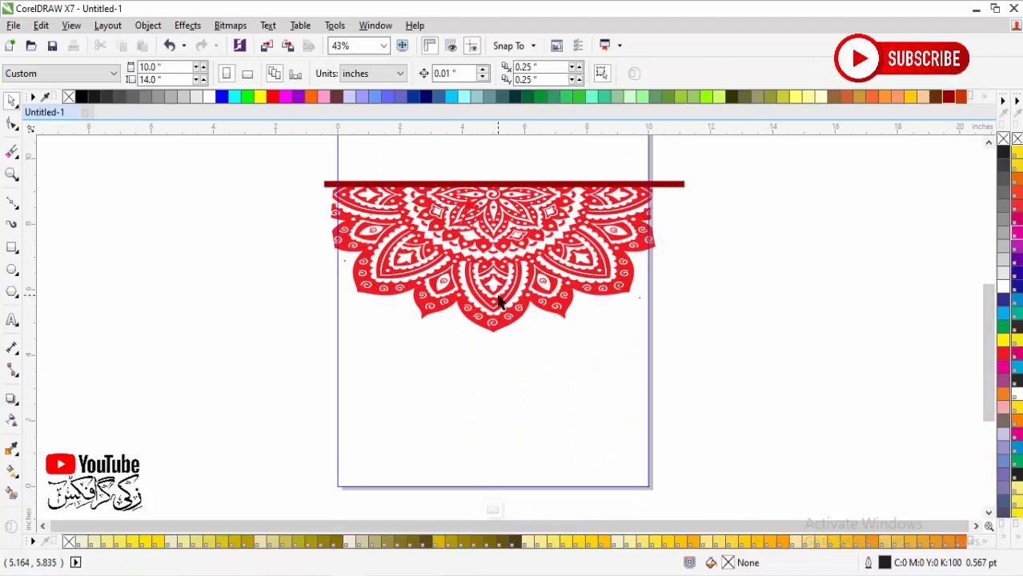
Reduce the red mandala's height from its lower edge, keeping its top against the dark red bar
scroll(499, 298, "down", 2)
left_click_drag(400, 237, 630, 323)
left_click_drag(524, 271, 526, 275)
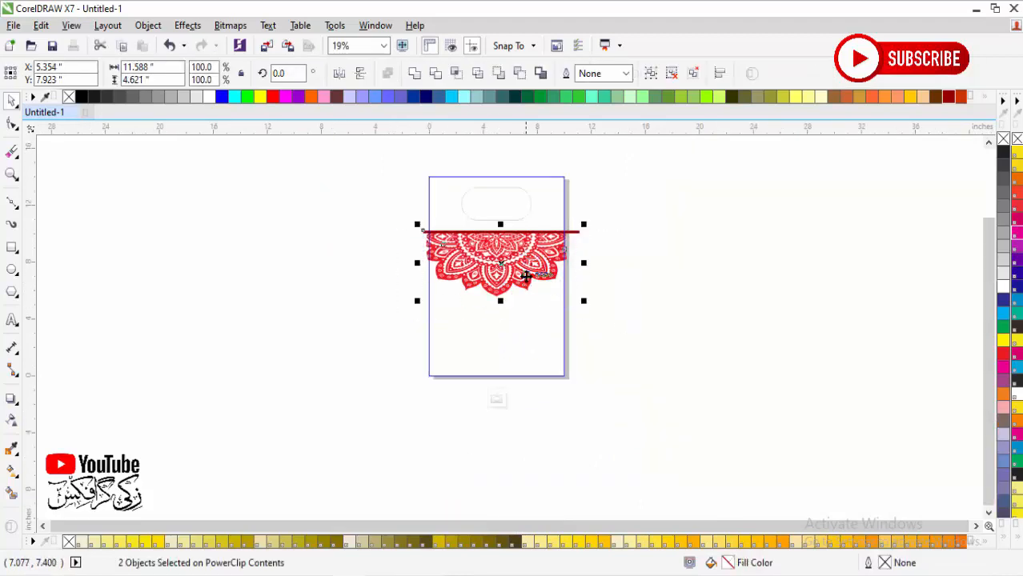
key("F2")
left_click_drag(363, 230, 663, 325)
left_click(793, 343)
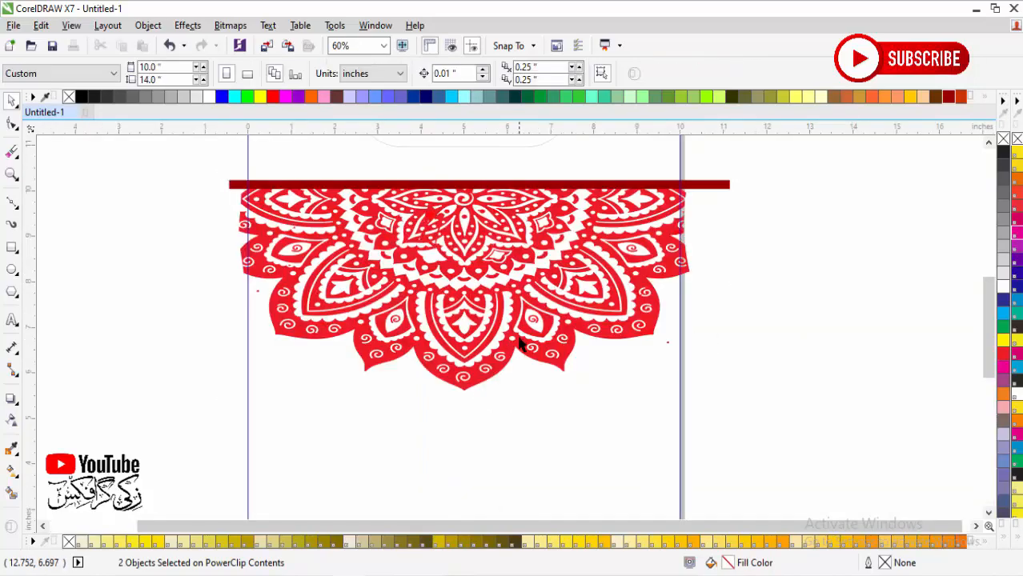
left_click(524, 346)
left_click_drag(463, 395, 463, 309)
left_click(766, 332)
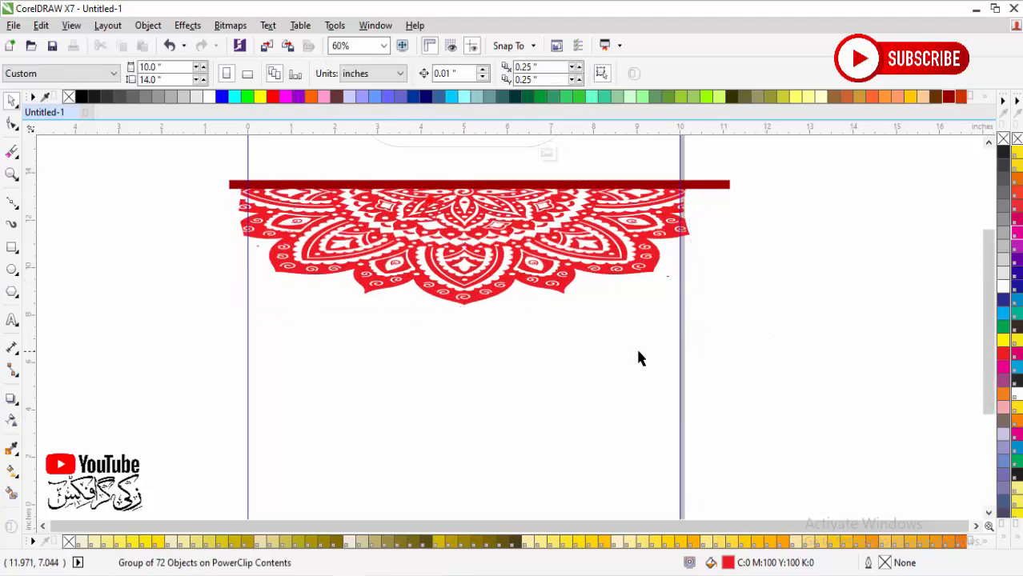
Exit PowerClip editing with the flattened mandala clipped inside the bag rectangle
scroll(637, 358, "down", 3)
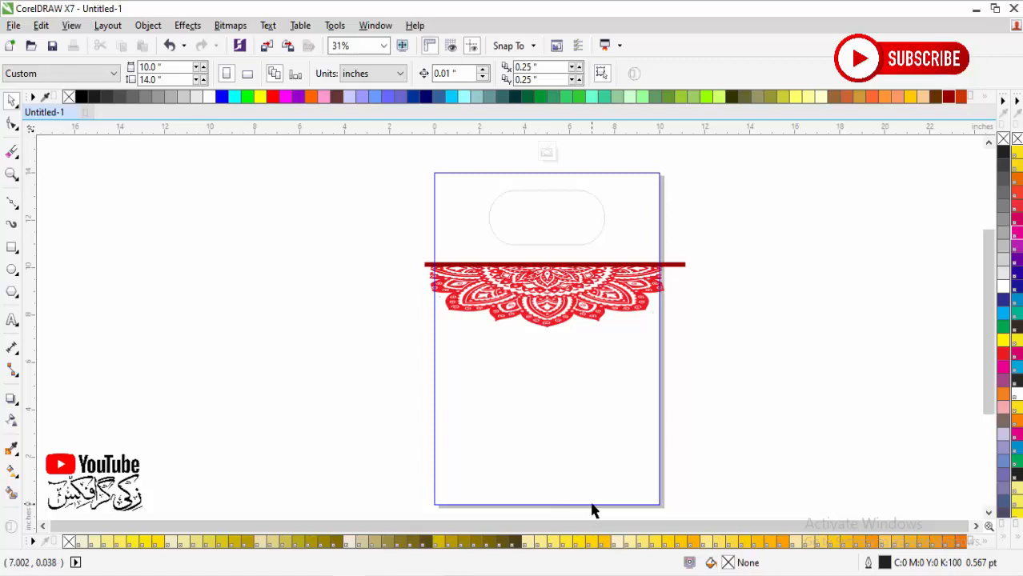
scroll(714, 420, "down", 1)
left_click(627, 478)
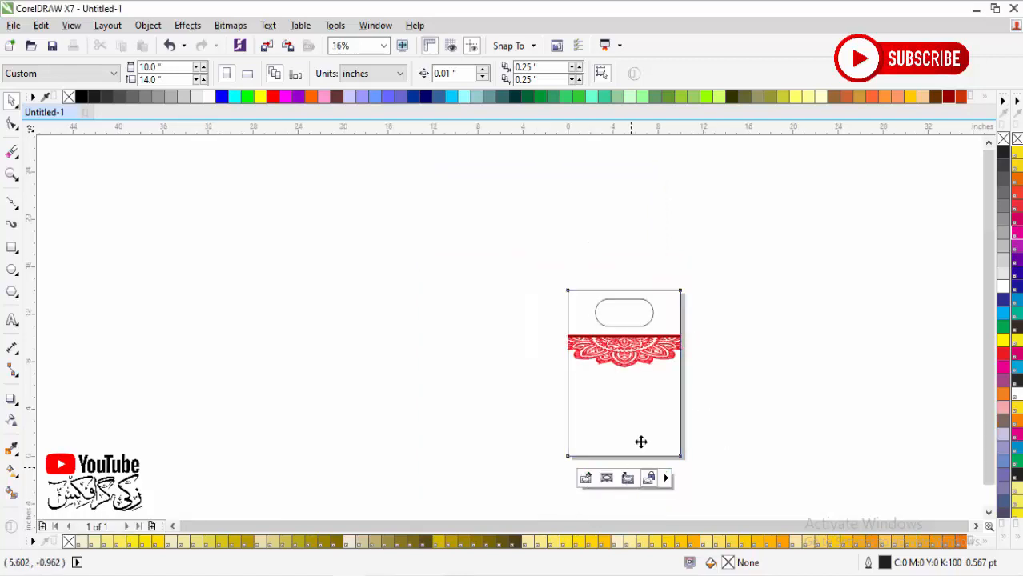
key("F2")
left_click_drag(519, 320, 733, 485)
left_click_drag(297, 189, 697, 473)
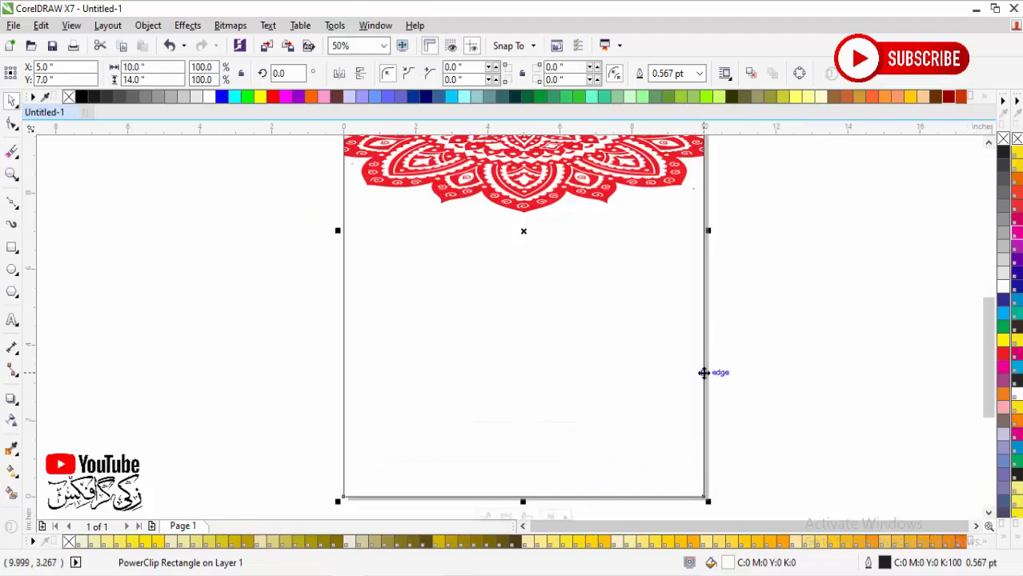
Switch to File Explorer and open the OFFICE FILES folder on Local Disk (G:)
left_click(976, 9)
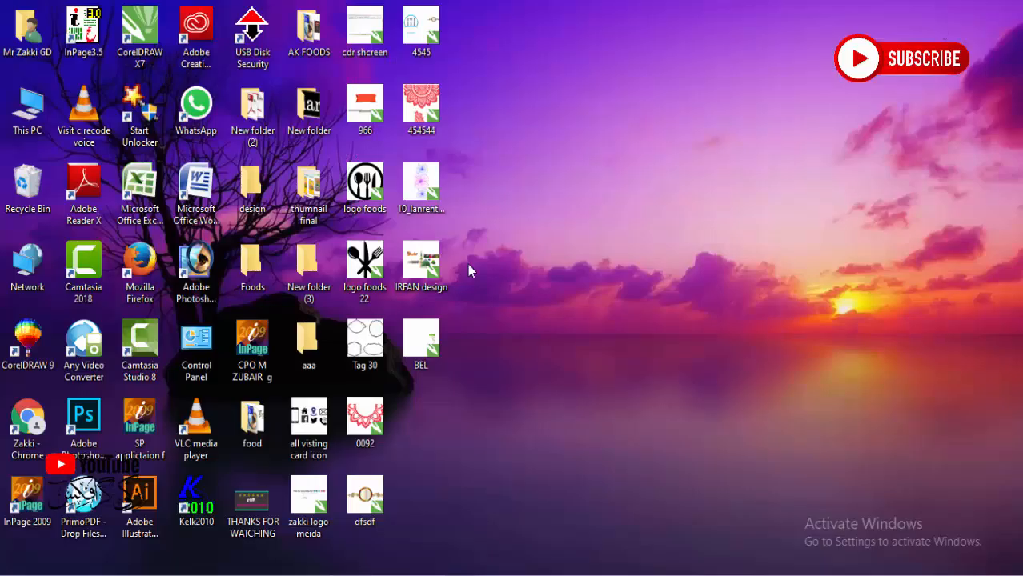
double_click(27, 109)
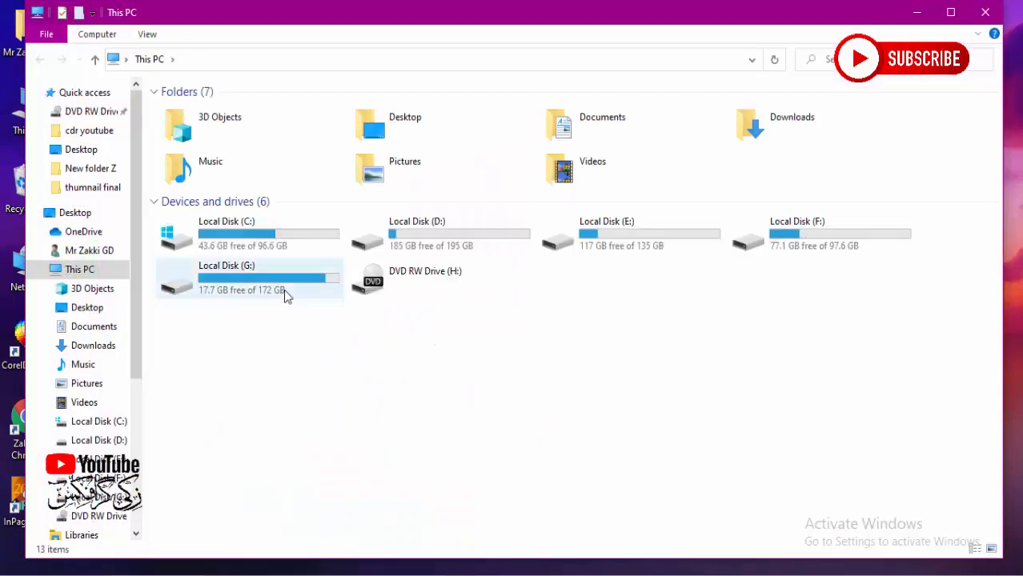
double_click(284, 292)
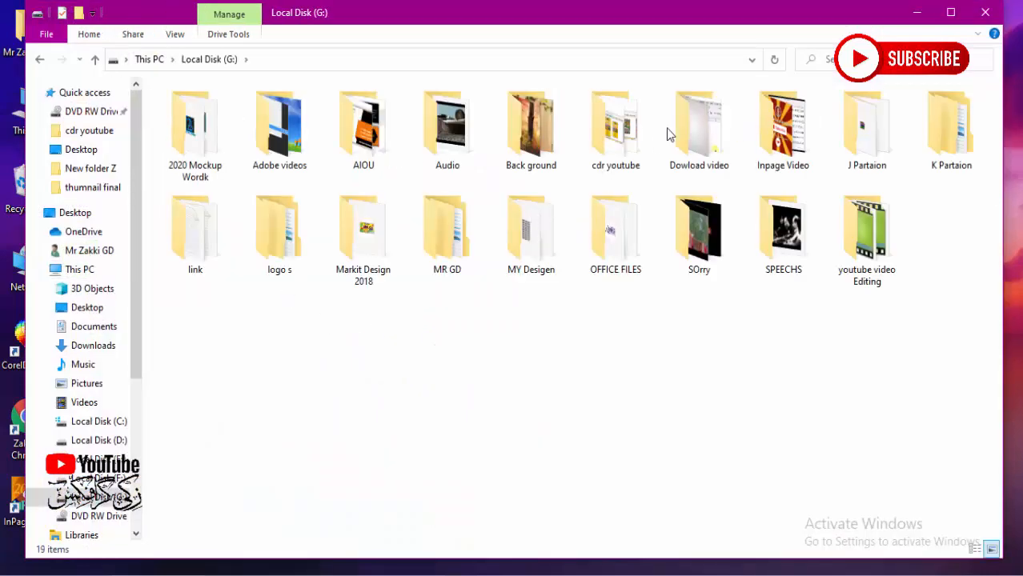
double_click(628, 264)
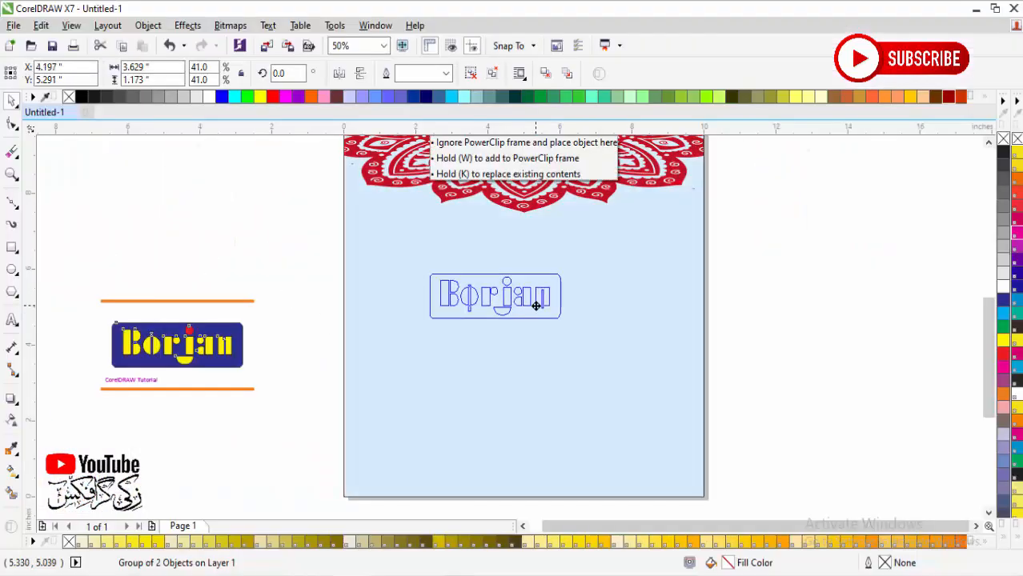
Place the Borjan logo on the bag front and delete the leftover orange lines and CorelDRAW Tutorial text
left_click_drag(425, 132, 424, 132)
left_click_drag(282, 290, 79, 406)
key("Delete")
Enlarge the Borjan logo to about 5.8 by 1.87 inches and centre it horizontally on the bag just below the mandala
left_click(560, 273)
left_click_drag(561, 270, 607, 253)
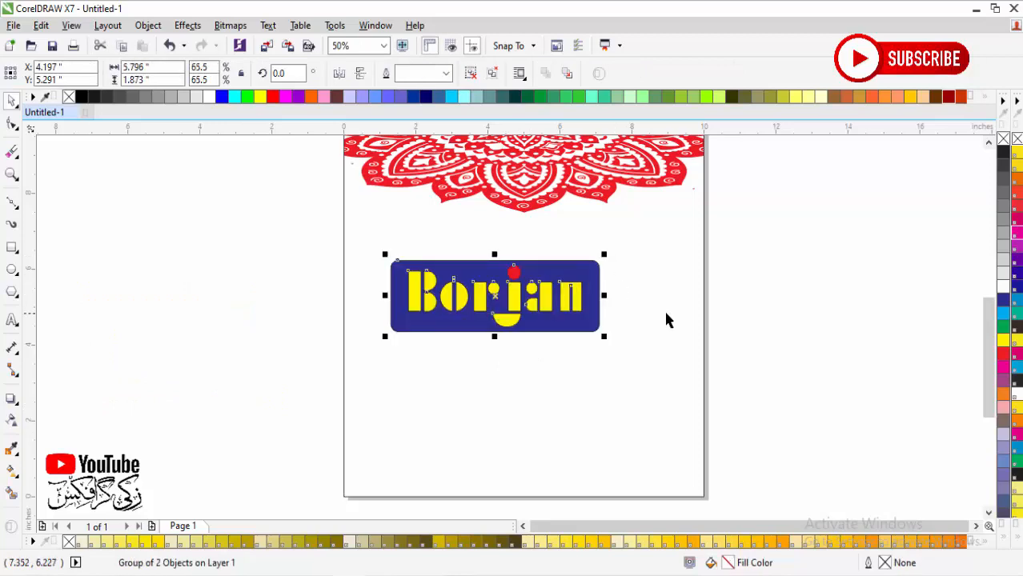
key("ctrl+a")
key("c")
left_click(523, 290)
left_click_drag(523, 285, 522, 248)
left_click(715, 367)
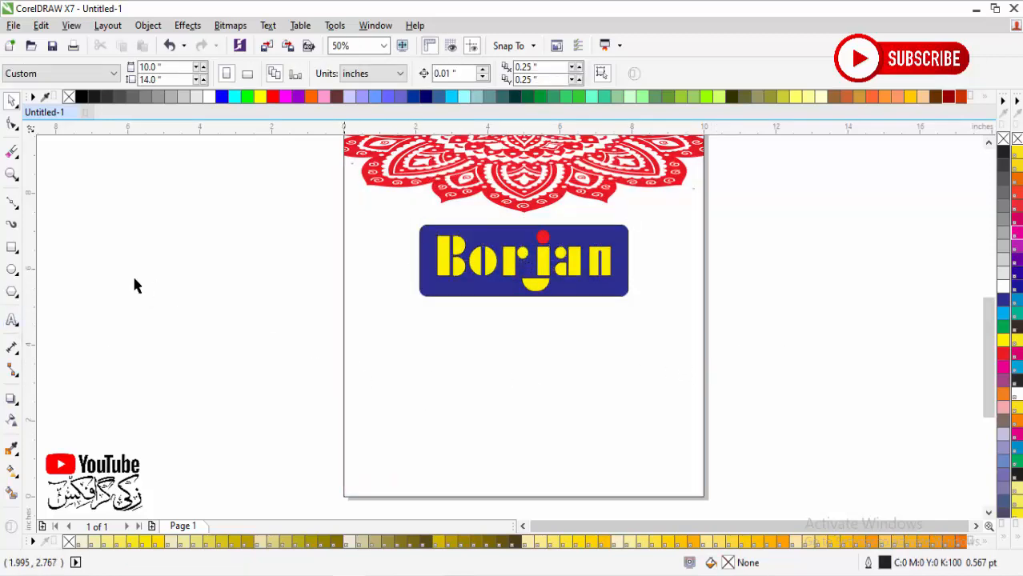
Add the two-line artistic text WALK THE / FASHION below the logo and enlarge it to about 63 pt
left_click(12, 320)
left_click(436, 354)
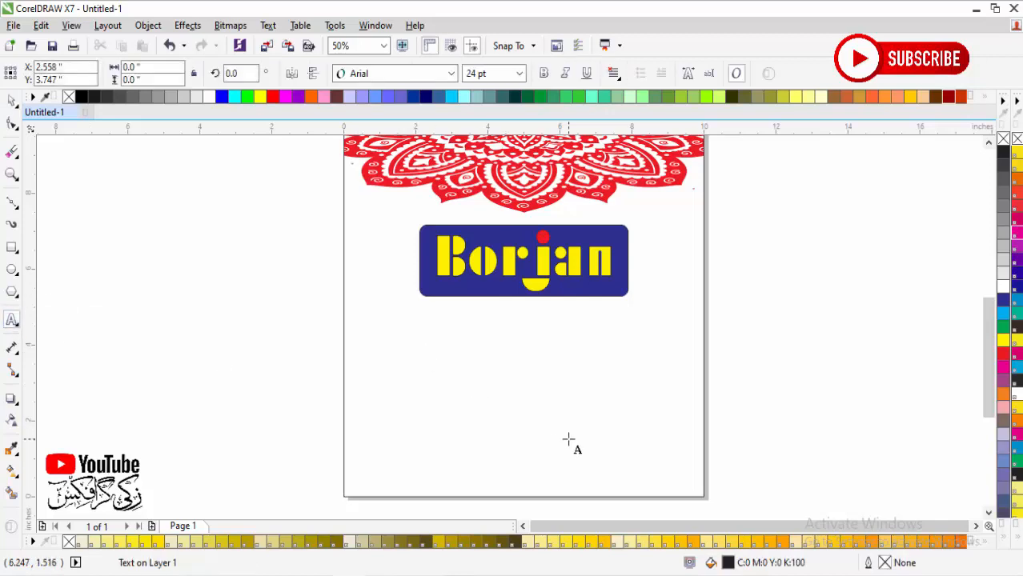
type("WALK THE")
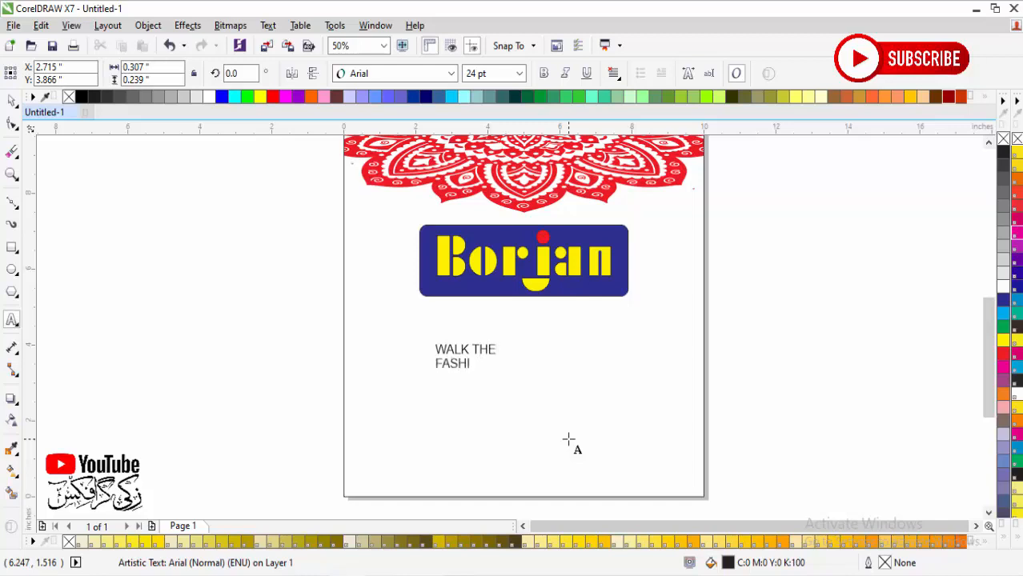
left_click(11, 101)
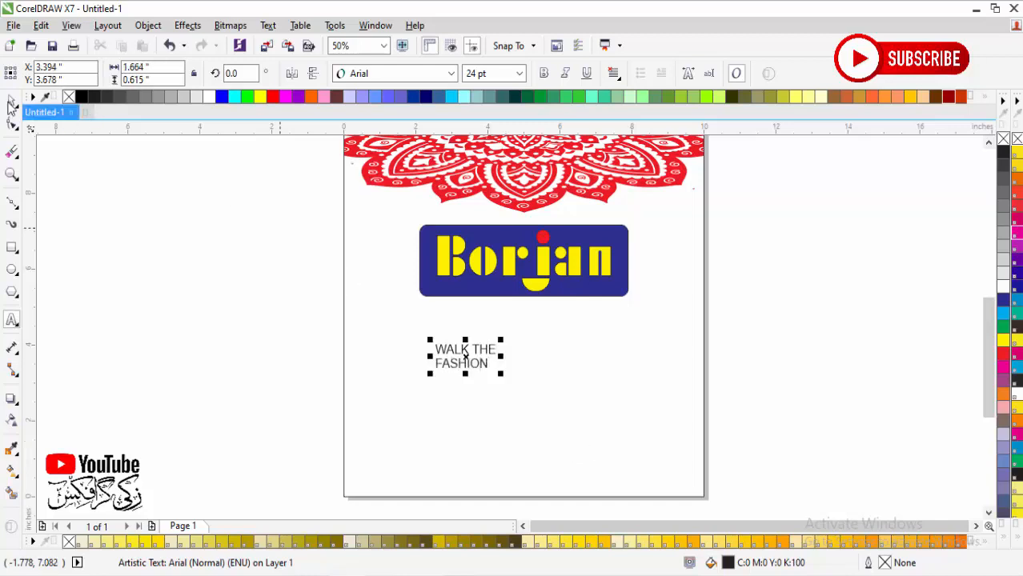
left_click_drag(325, 246, 735, 444)
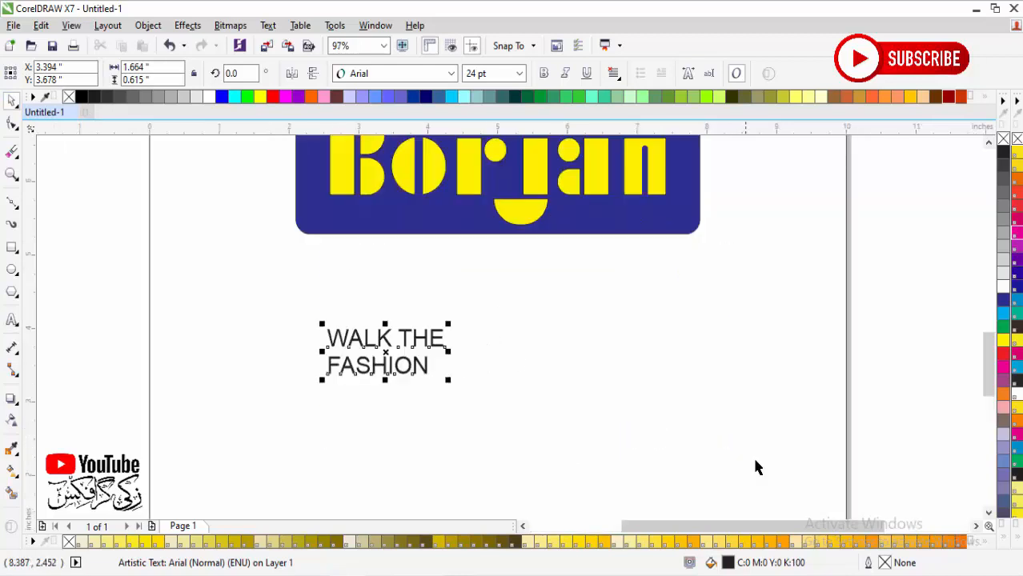
left_click_drag(449, 383, 569, 416)
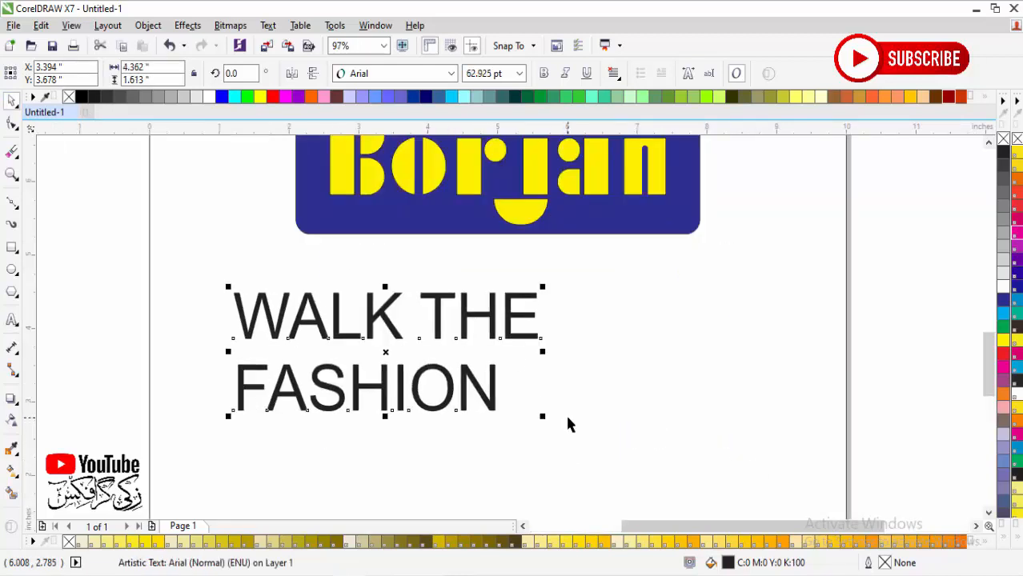
Break the text apart into separate lines and change the WALK THE line to title case
key("ctrl+k")
key("alt+x")
key("g")
left_click(446, 301)
left_click(442, 349)
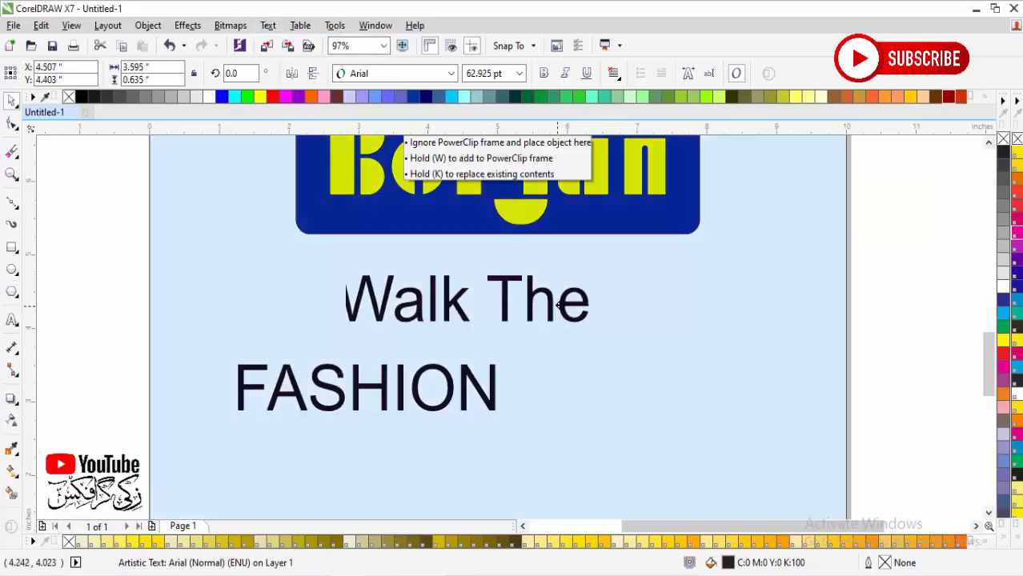
Move the upper text line closer beneath the logo and edit it to read Walk the with a lowercase t
left_click_drag(445, 327, 562, 306)
key("F8")
left_click(532, 300)
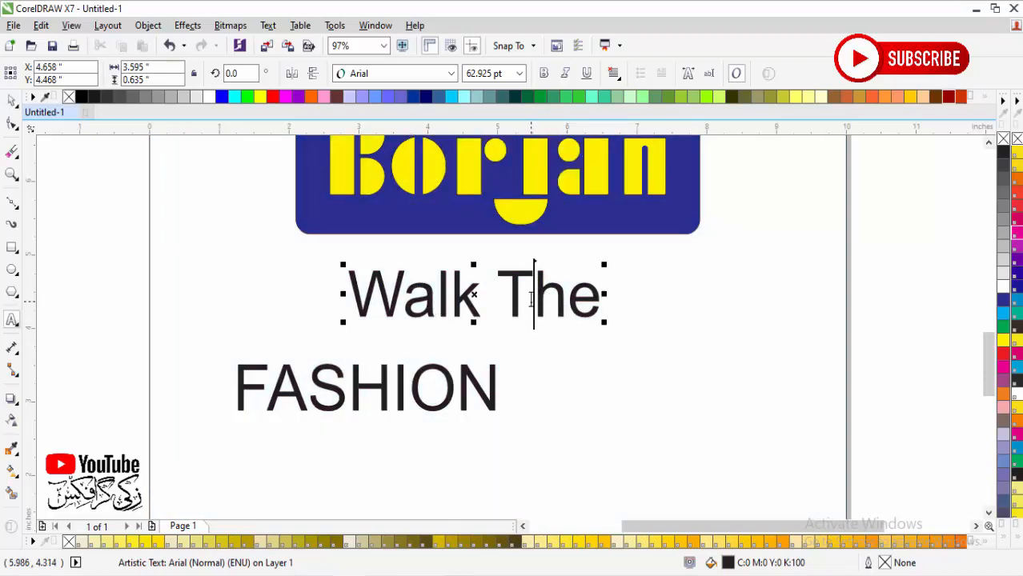
key("BackSpace")
type("T")
key("BackSpace")
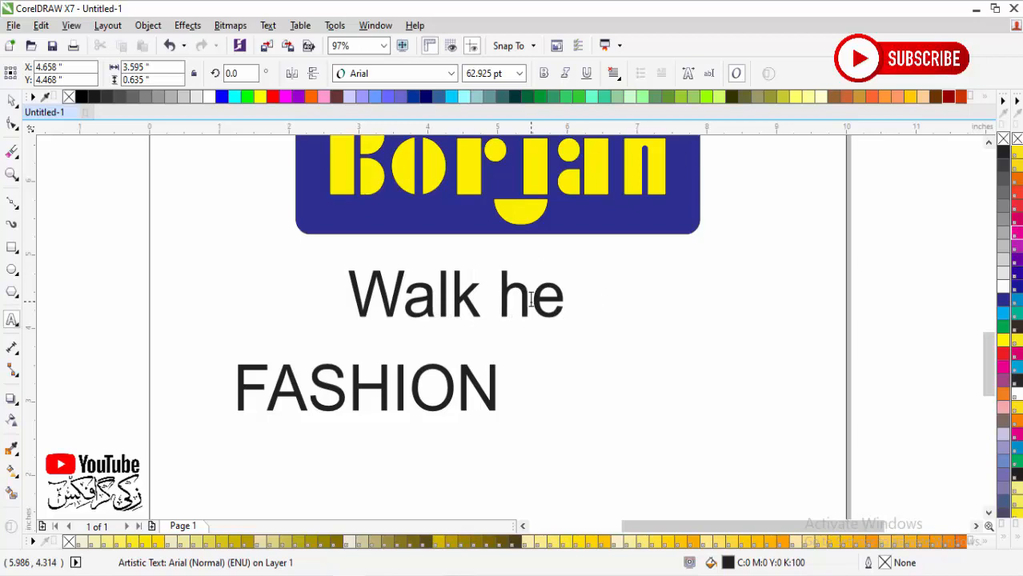
type("T")
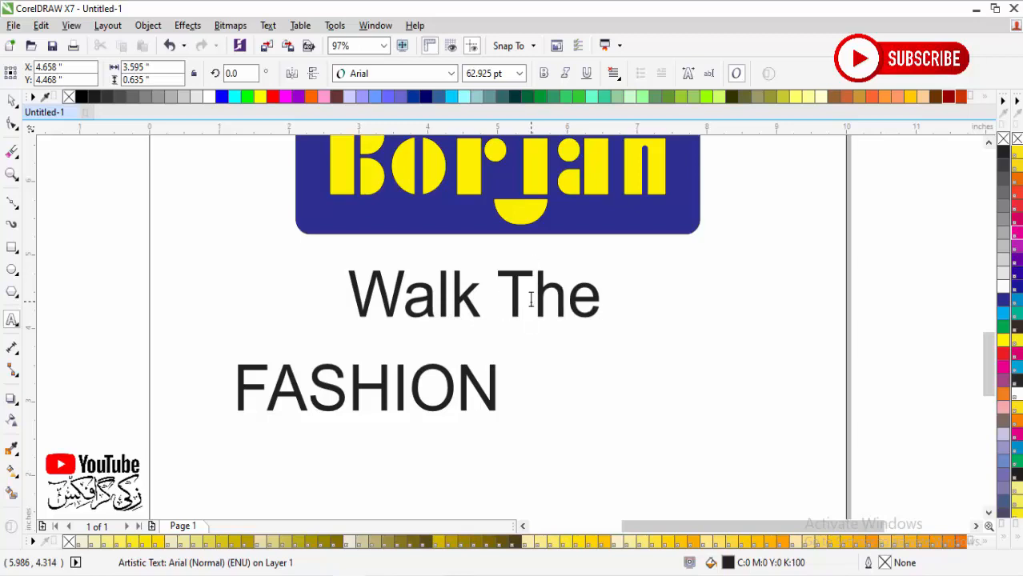
key("BackSpace")
type("t")
left_click(12, 99)
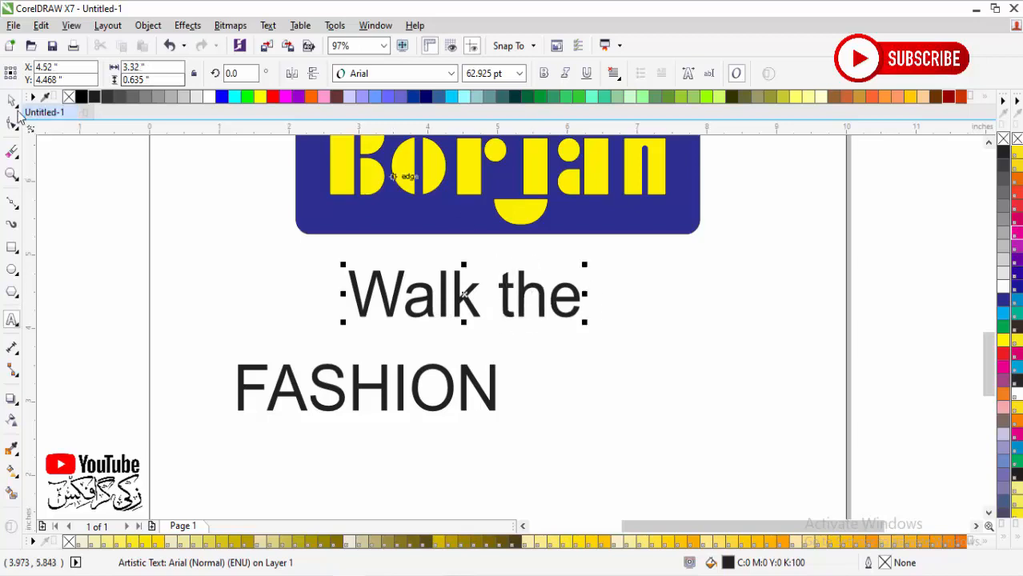
Set the Walk the line in the ShelleyAndante BT font and enlarge it to about 93 pt
left_click(416, 74)
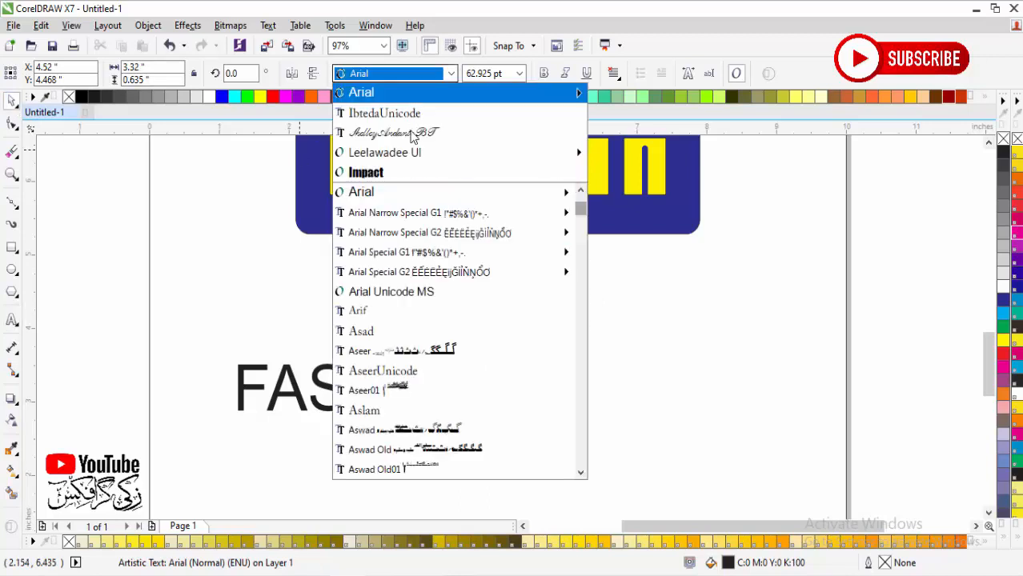
left_click(409, 133)
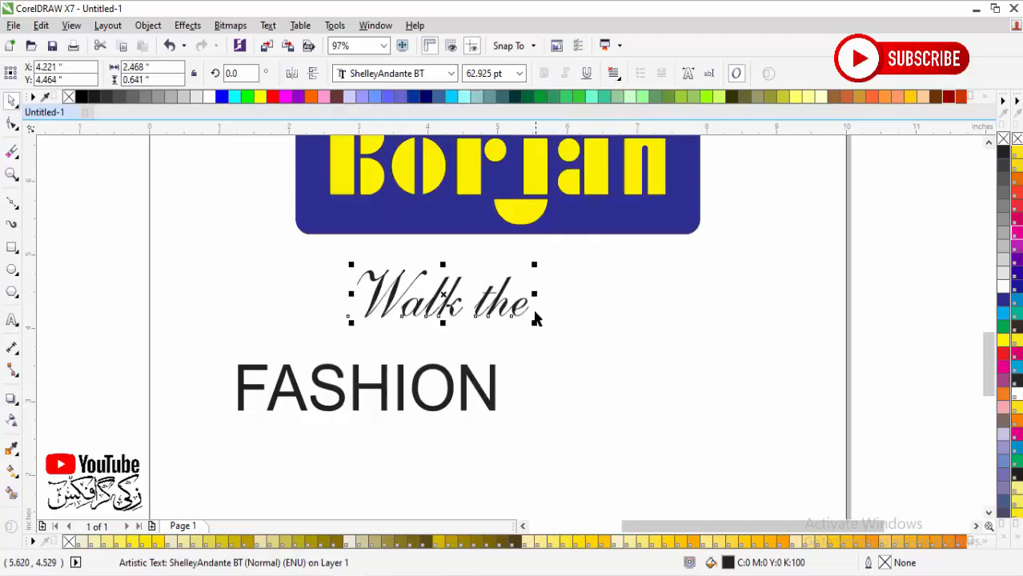
left_click_drag(535, 323, 617, 346)
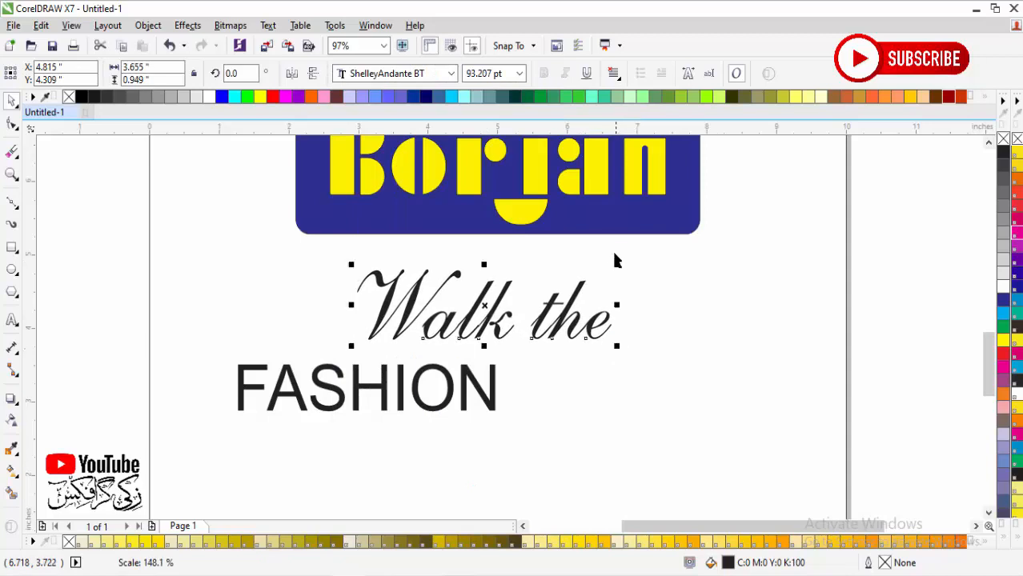
Centre the Walk the line horizontally under the Borjan logo
left_click(610, 231, "shift")
key("x")
key("c")
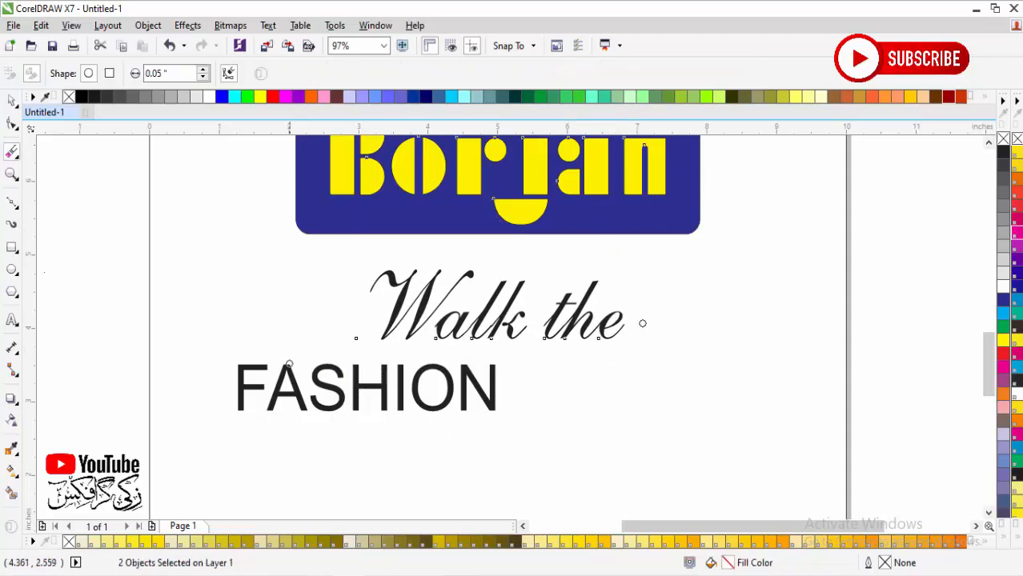
left_click(12, 100)
Move FASHION directly below Walk the and set its font to Ibteda Unicode
left_click_drag(488, 398, 592, 410)
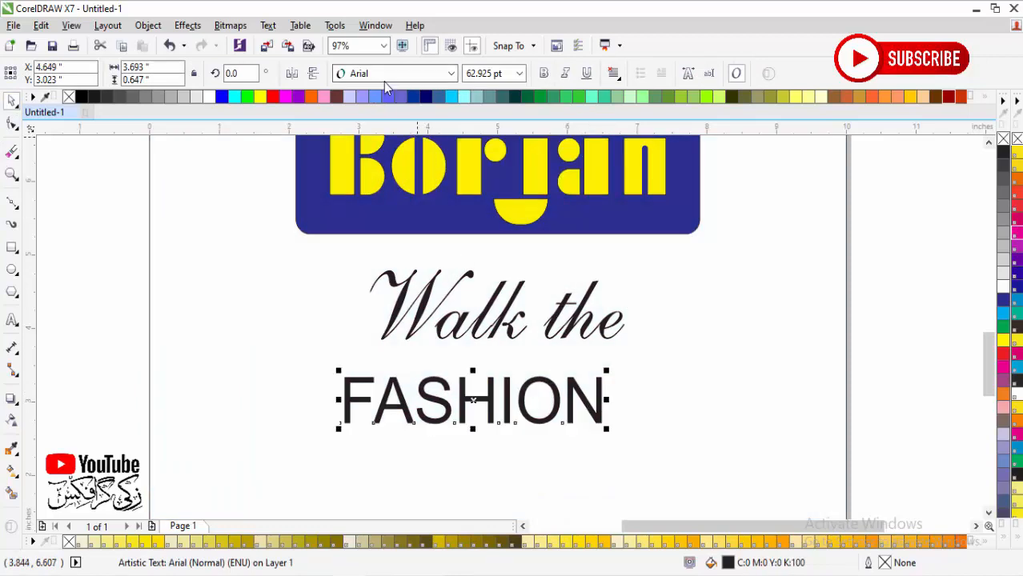
left_click(385, 75)
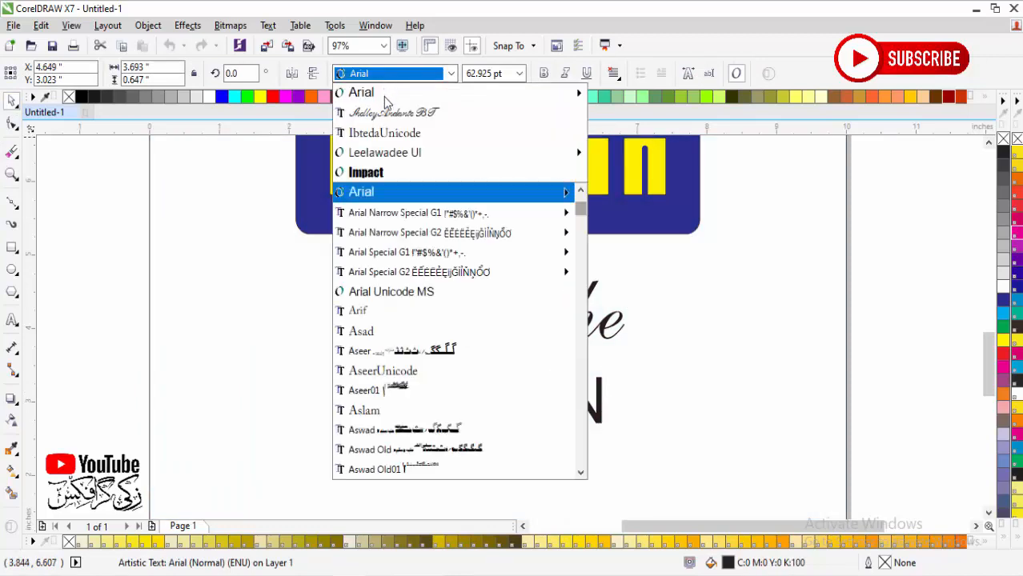
left_click(387, 134)
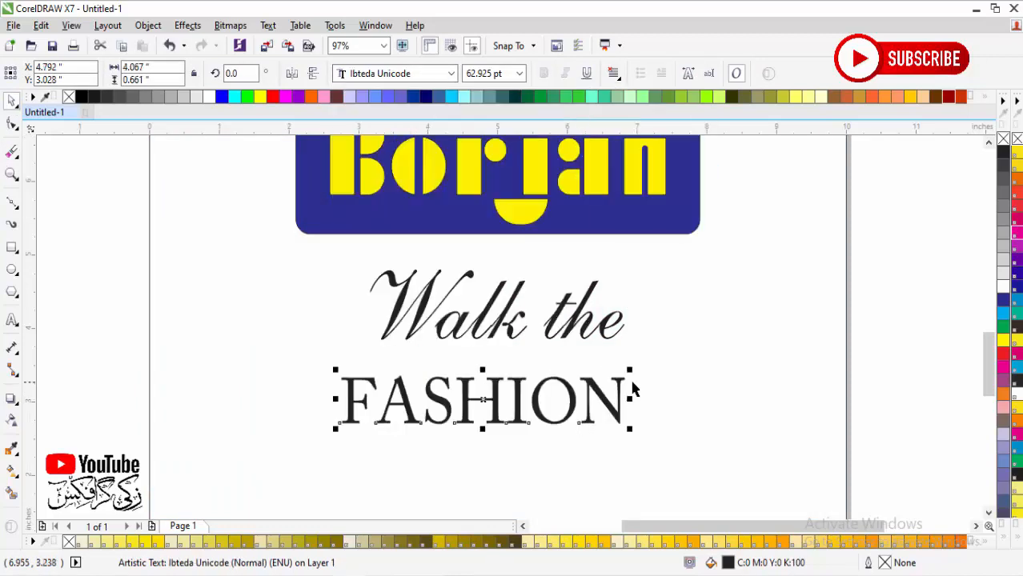
Enlarge FASHION to about 72 pt and centre it horizontally with the Borjan logo
left_click_drag(631, 373, 650, 368)
left_click(632, 231, "shift")
key("c")
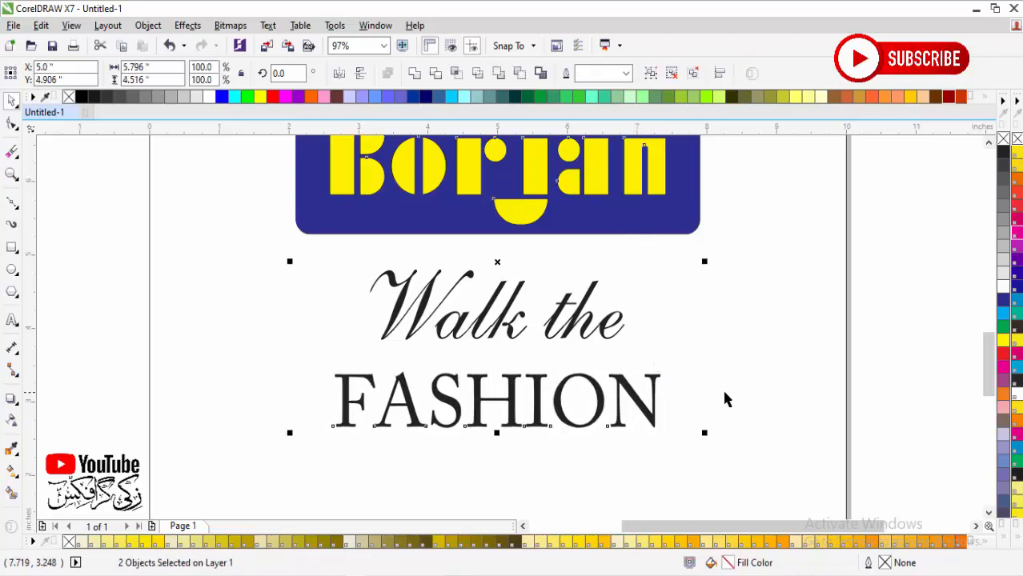
Fill the word FASHION with red, C0 M100 Y100 K0
left_click(635, 421)
left_click(646, 421)
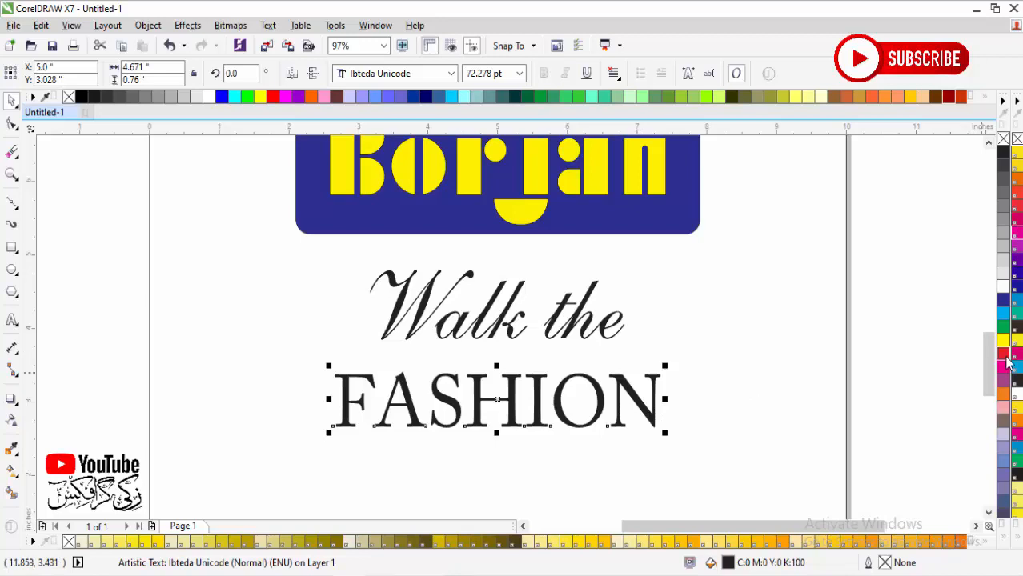
key("shift+F4")
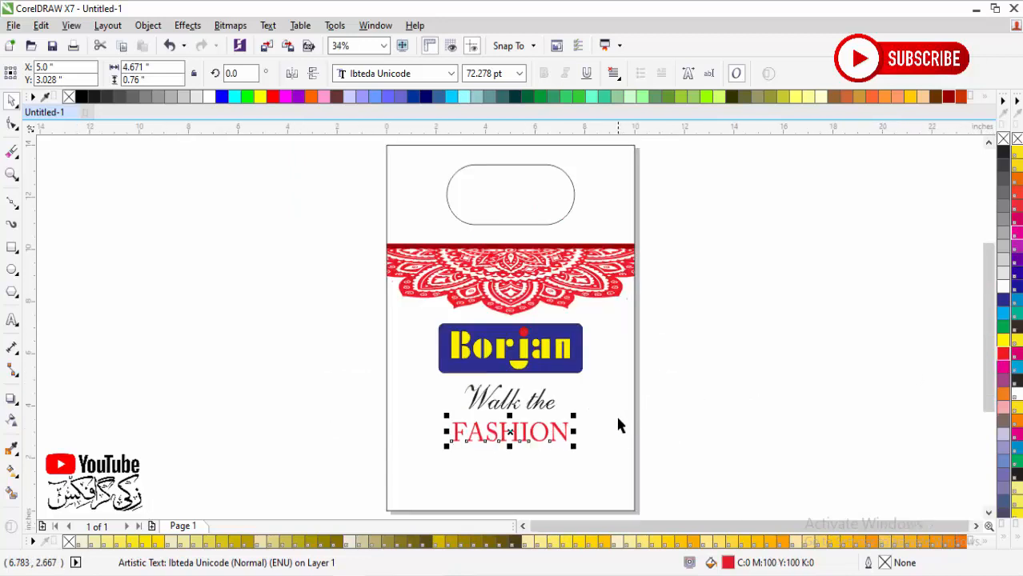
Import the BEL artwork from the desktop into the document near the bag's lower edge
left_click_drag(372, 402, 695, 509)
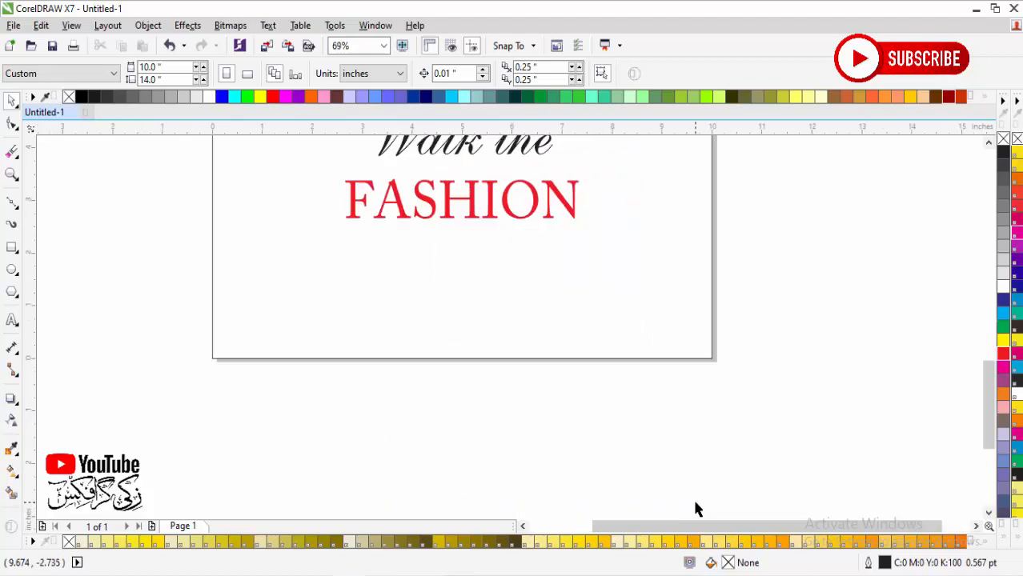
left_click(973, 10)
left_click(908, 13)
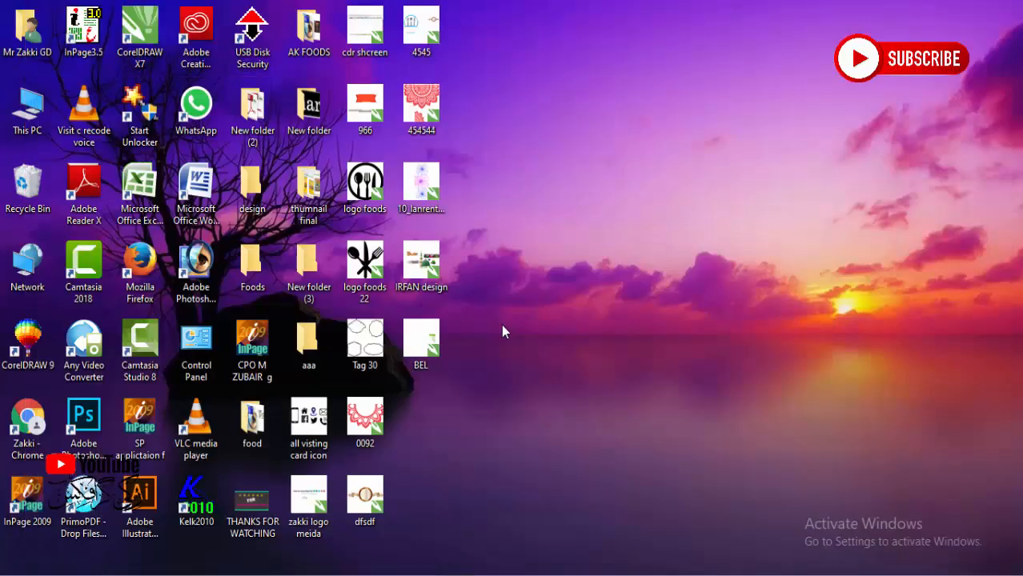
left_click_drag(421, 340, 456, 398)
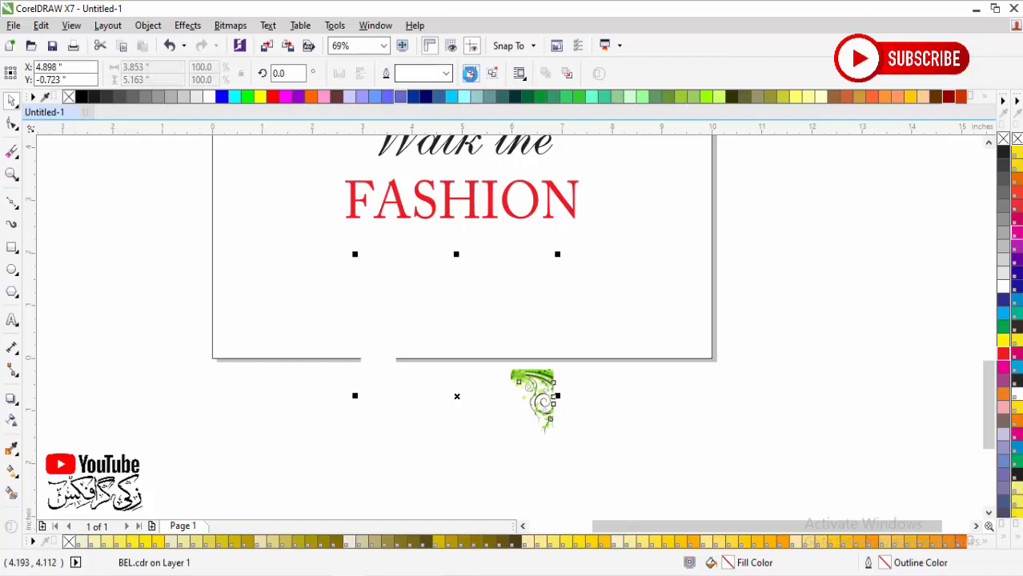
Delete the blank white rectangle imported alongside the green leaf ornament
left_click_drag(166, 268, 487, 453)
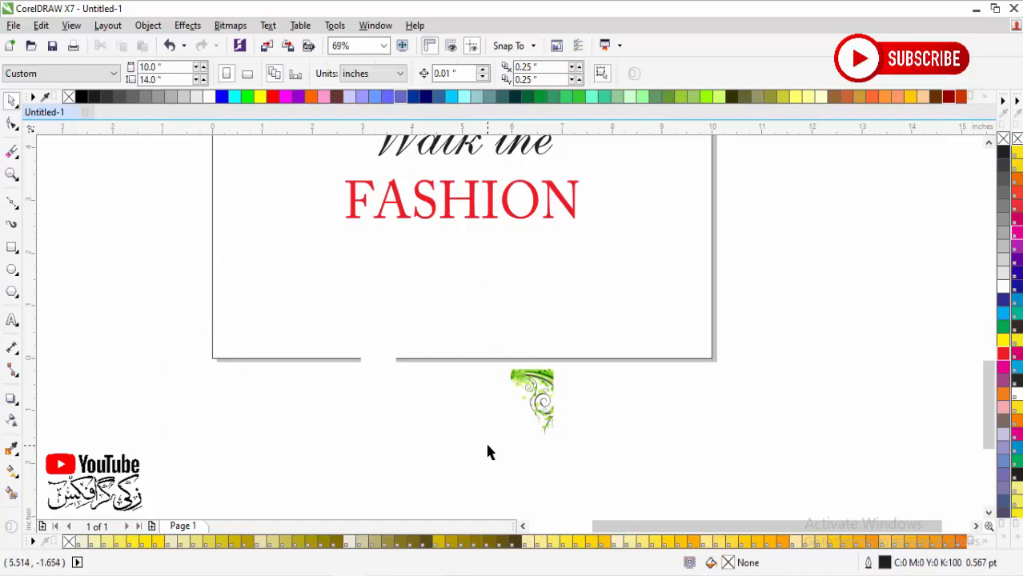
left_click(384, 389)
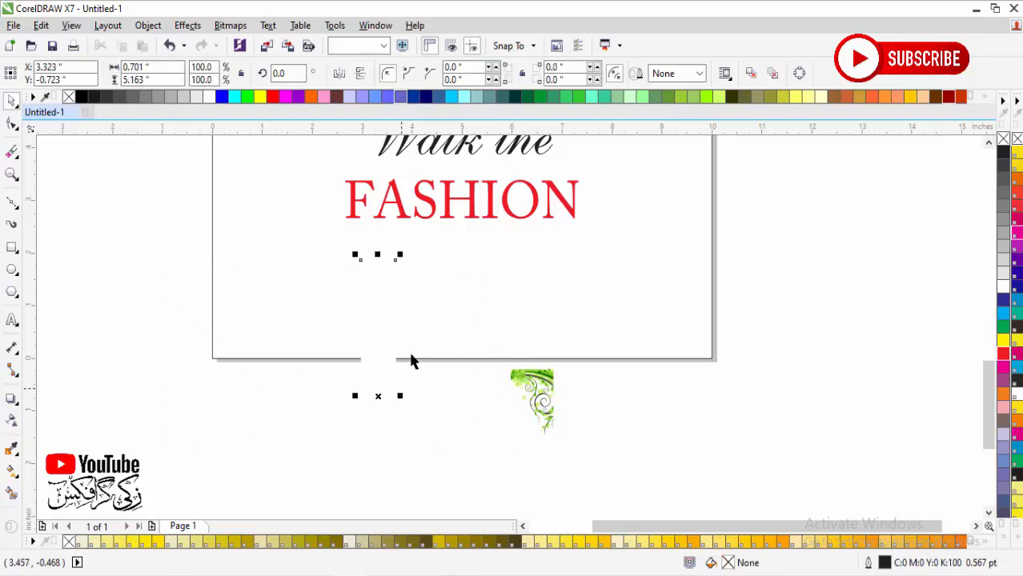
key("Delete")
Move the green leaf ornament inside the bag near its lower-left corner and flip it vertically
left_click(534, 398)
left_click_drag(534, 398, 259, 313)
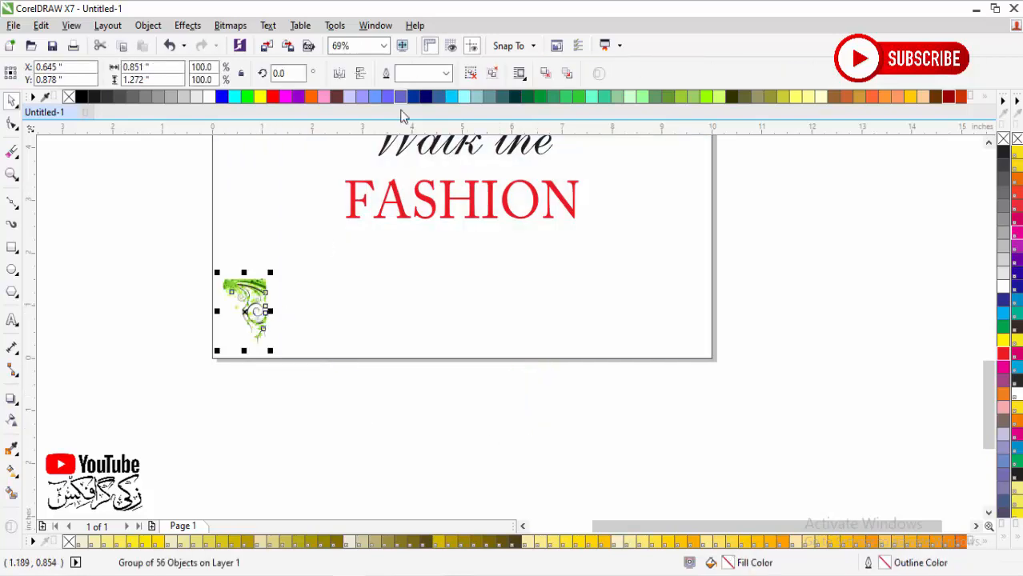
left_click(361, 77)
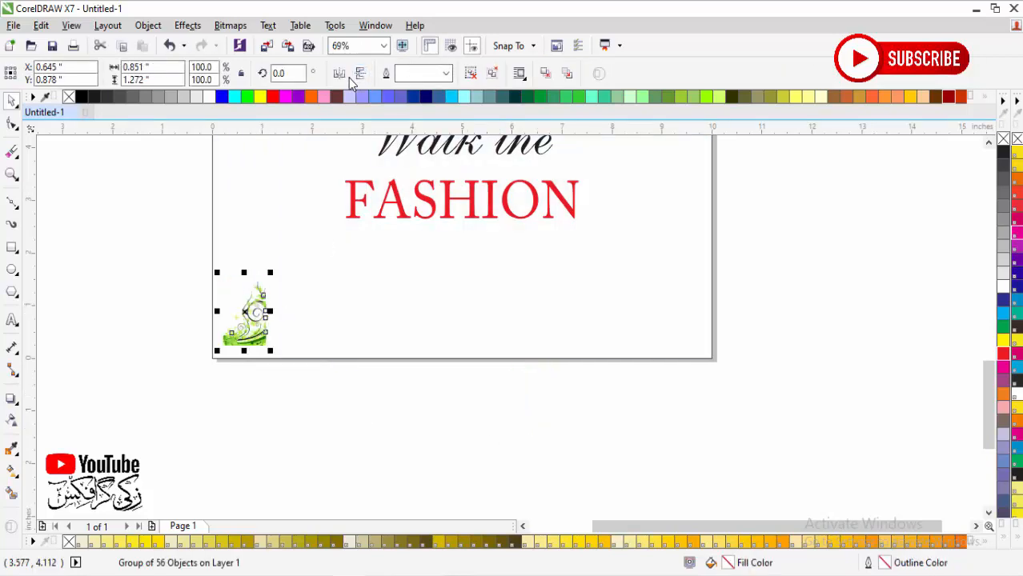
Align the leaf ornament flush with the bottom and left edges of the bag outline
left_click(300, 360, "shift")
key("b")
key("l")
left_click(268, 401)
left_click(253, 352)
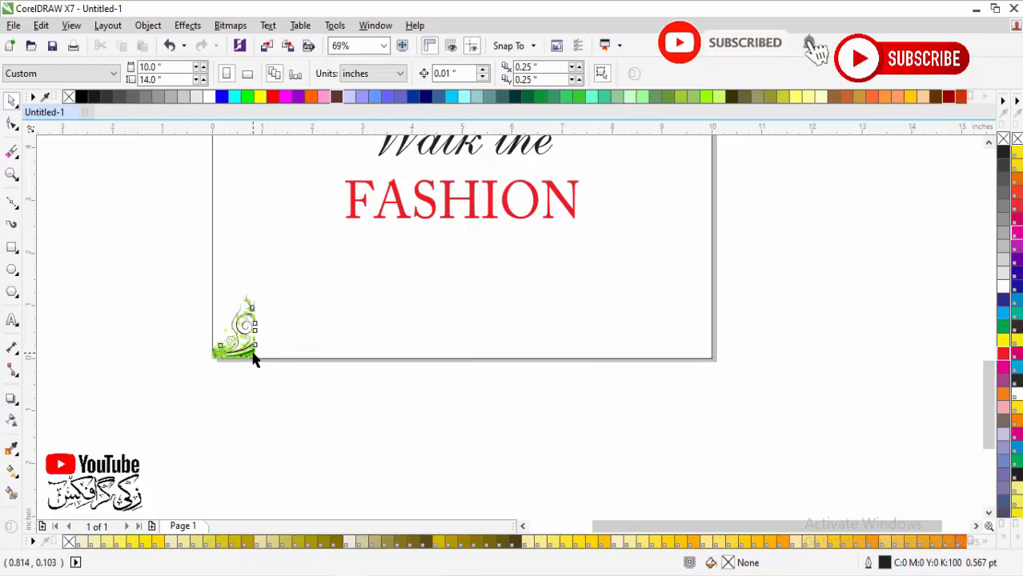
left_click(254, 358)
Scale the leaf ornament up from its lower-left corner to about 1.62 by 2.42 inches
left_click_drag(258, 285, 314, 200)
left_click(385, 380)
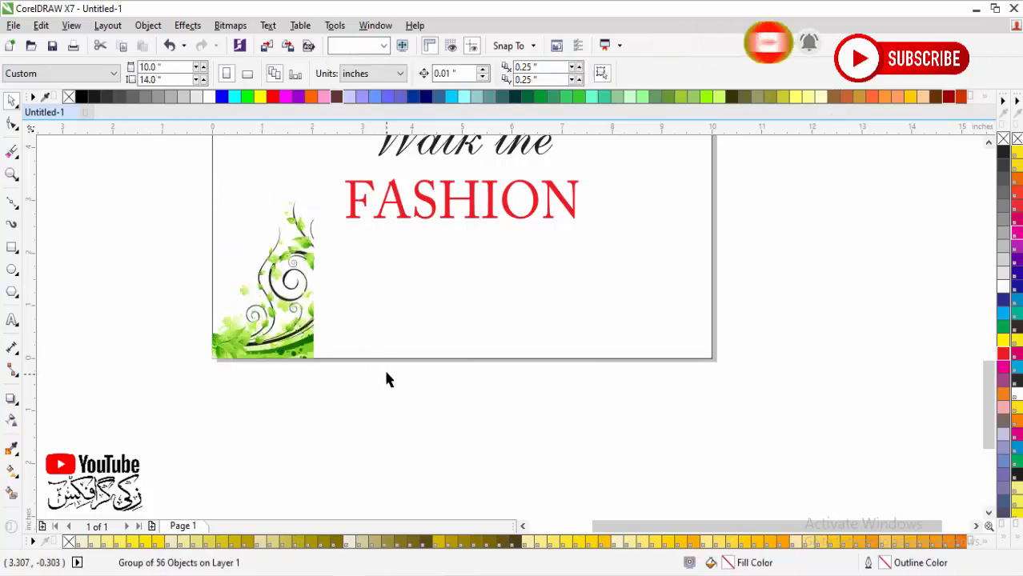
left_click(316, 268)
left_click_drag(318, 196, 297, 233)
left_click(301, 397)
left_click(290, 350)
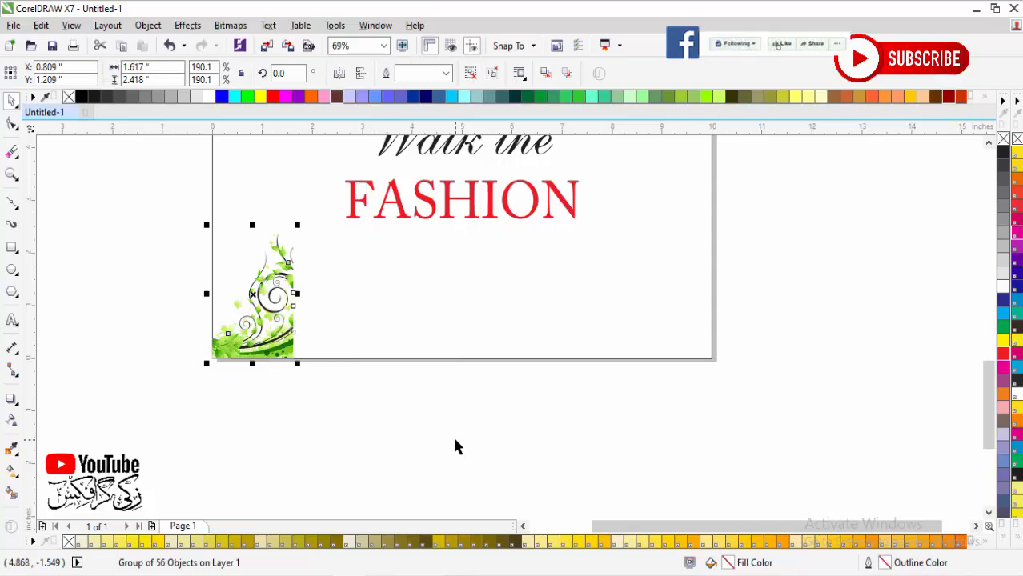
Mirror the leaf ornament horizontally and enlarge it to about 2.23 by 3.33 inches from the bag's lower-left corner
left_click(552, 359, "shift")
left_click(471, 390)
left_click(272, 349)
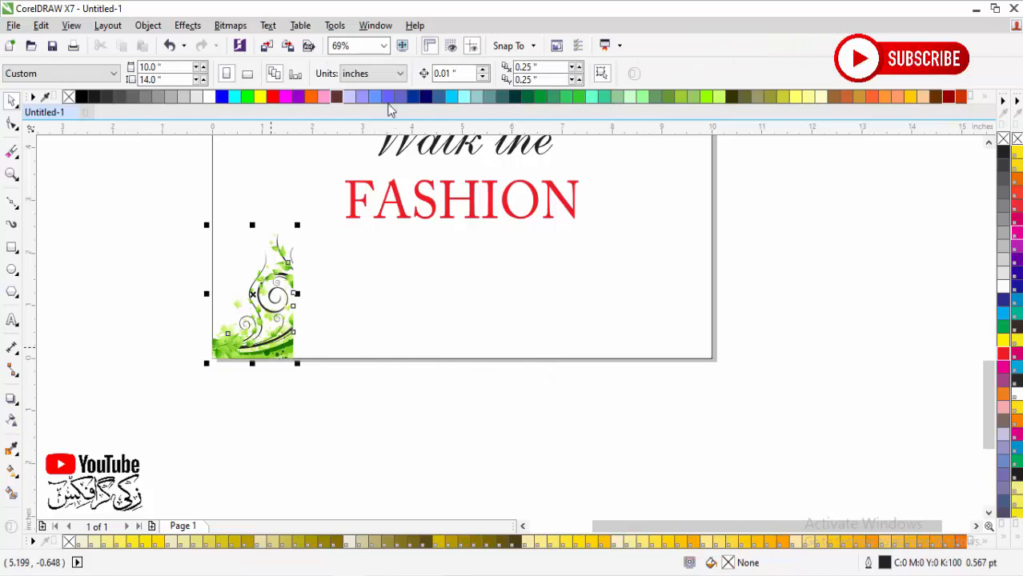
left_click(337, 73)
left_click(180, 240)
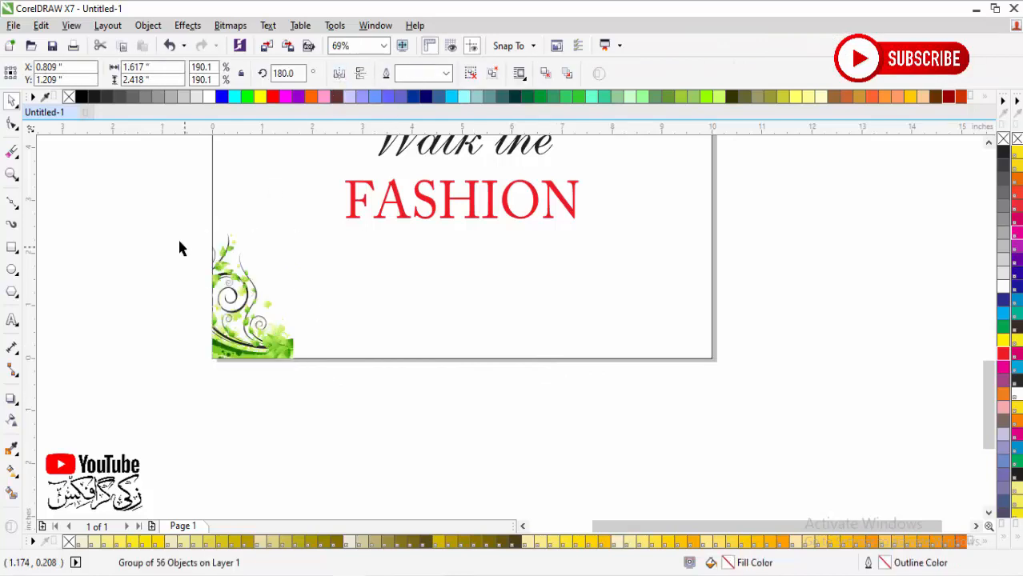
left_click(276, 346)
left_click_drag(296, 225, 331, 155)
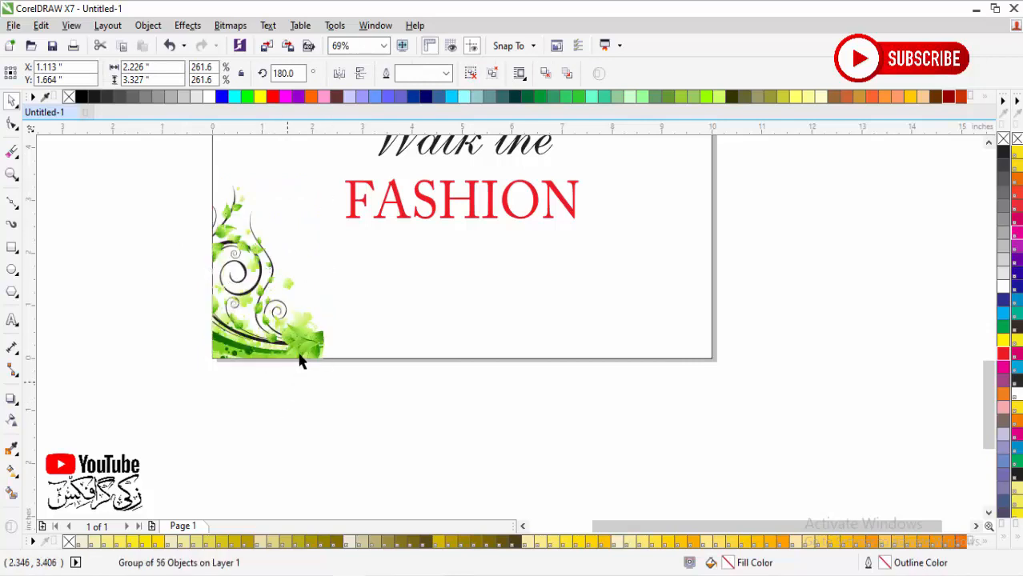
Make a horizontally mirrored copy of the leaf ornament and align it to the bag's right edge
left_click_drag(209, 360, 402, 351)
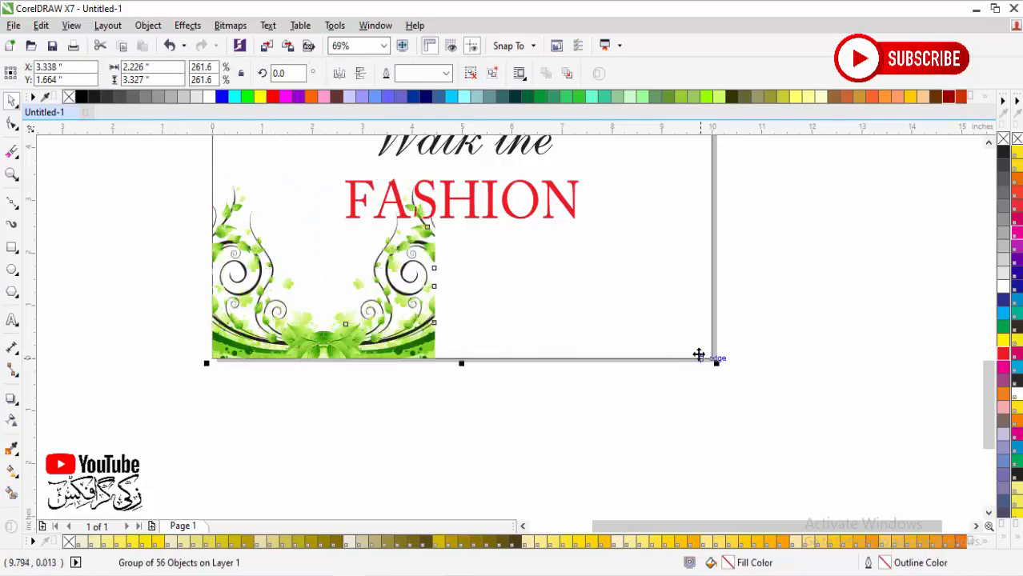
left_click(699, 355, "shift")
key("r")
left_click(750, 401)
key("shift+F4")
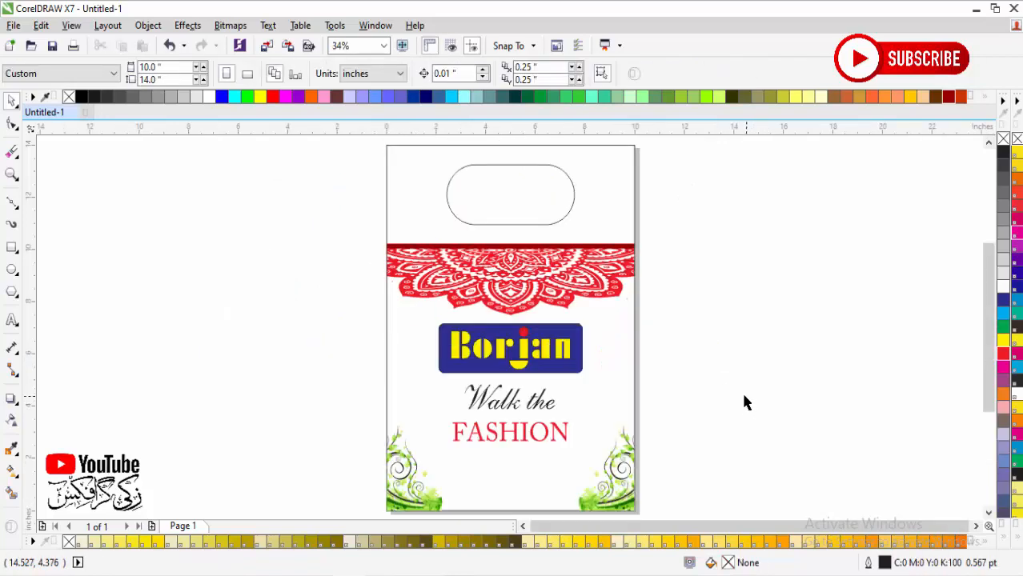
Draw a red bar about 4.54 by 0.54 inches below FASHION, with corners rounded to about 0.146 inch
left_click_drag(401, 422, 634, 514)
left_click_drag(210, 165, 724, 382)
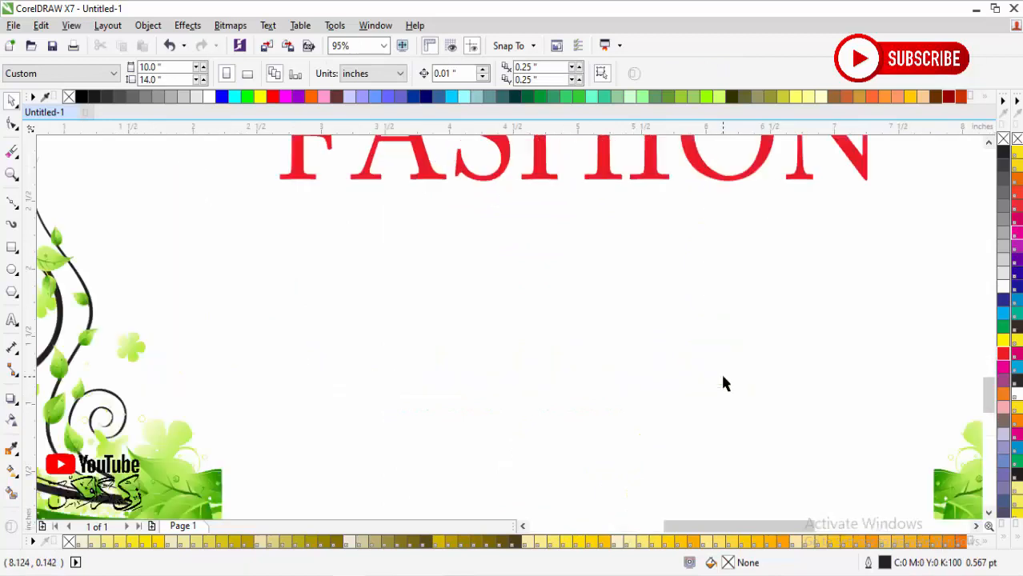
left_click_drag(291, 222, 873, 295)
left_click(12, 123)
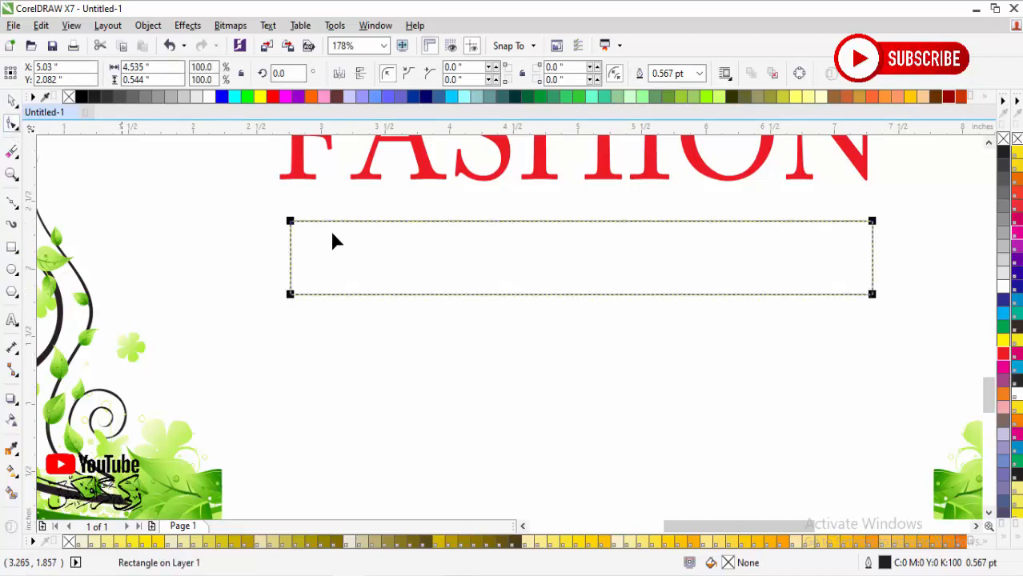
left_click_drag(291, 224, 313, 228)
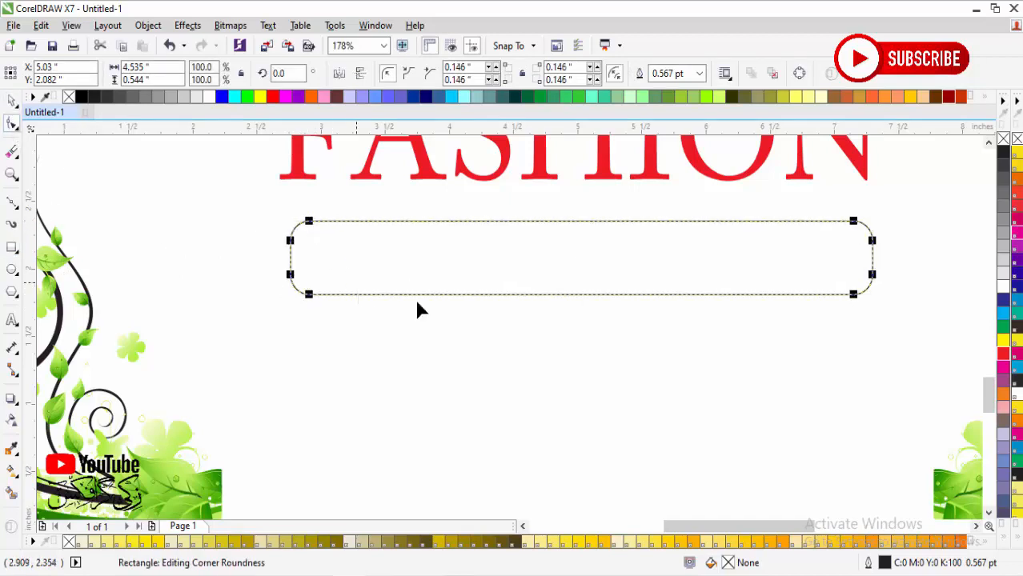
key("space")
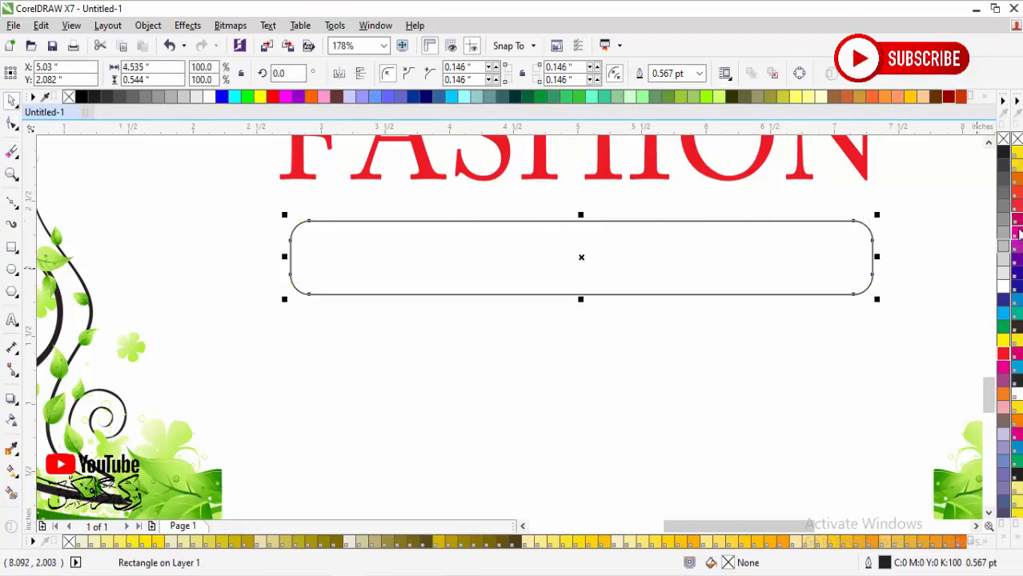
left_click(1016, 234)
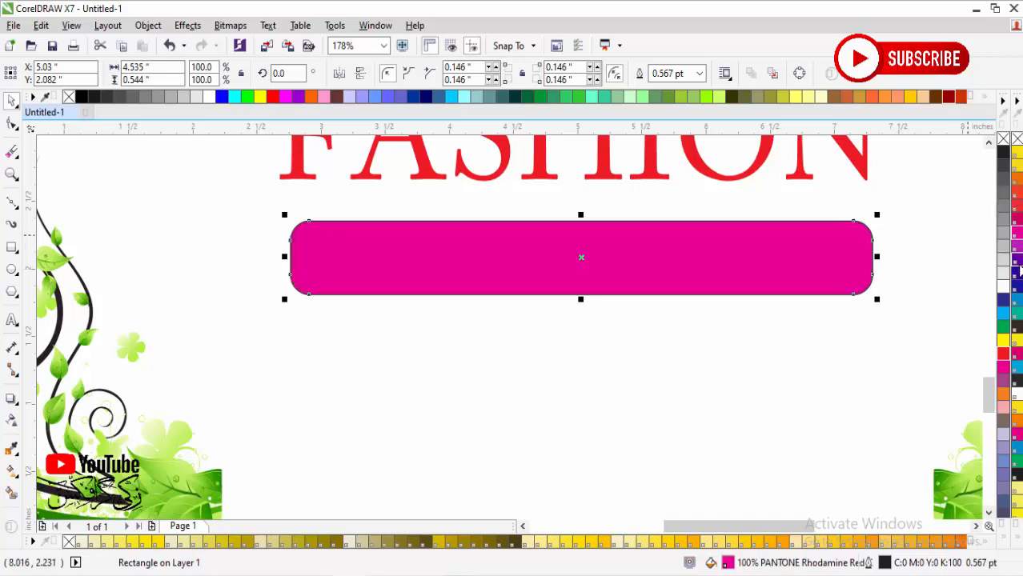
left_click(1004, 356)
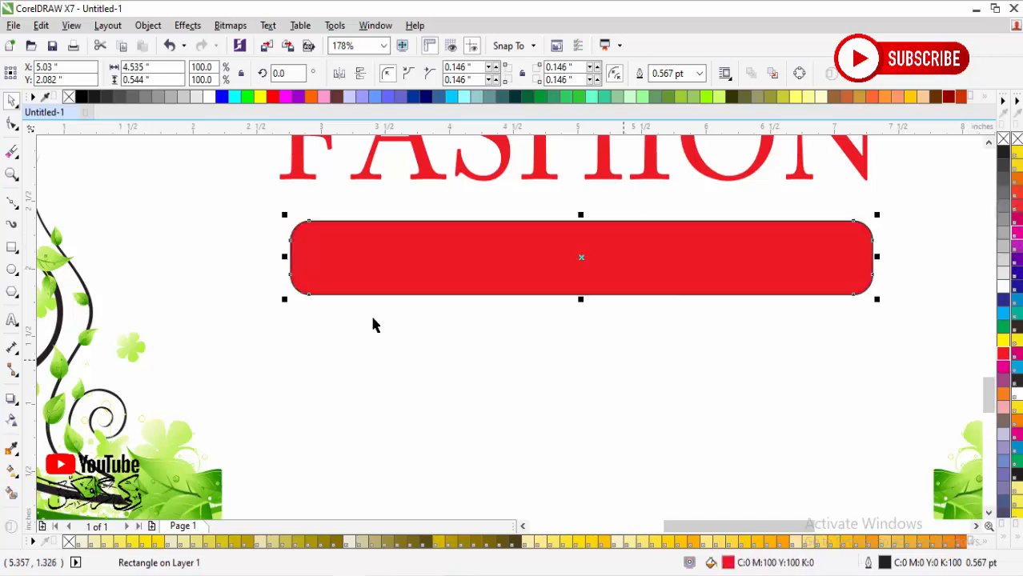
left_click(12, 320)
left_click(332, 439)
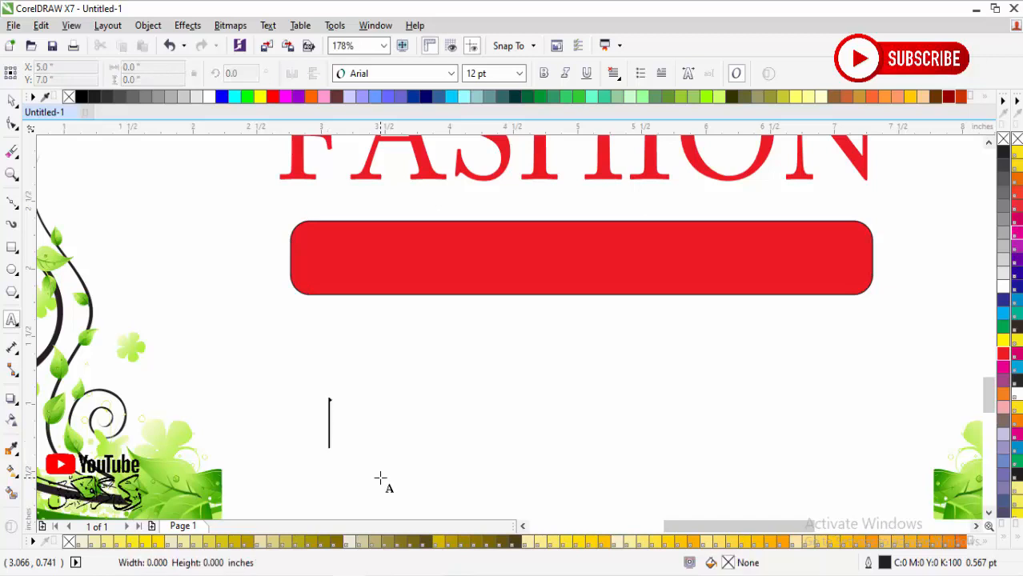
type("shop")
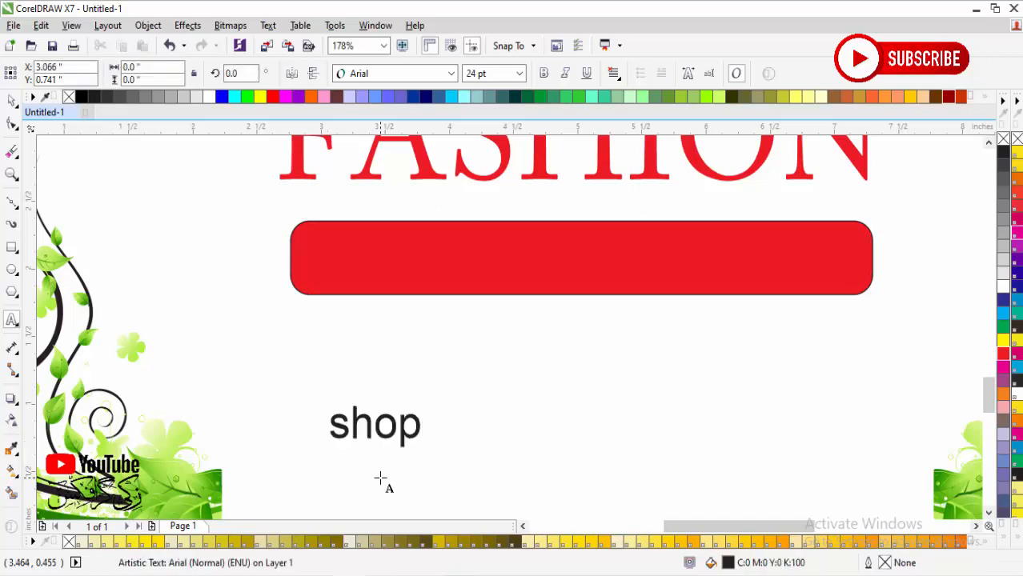
type(" online w")
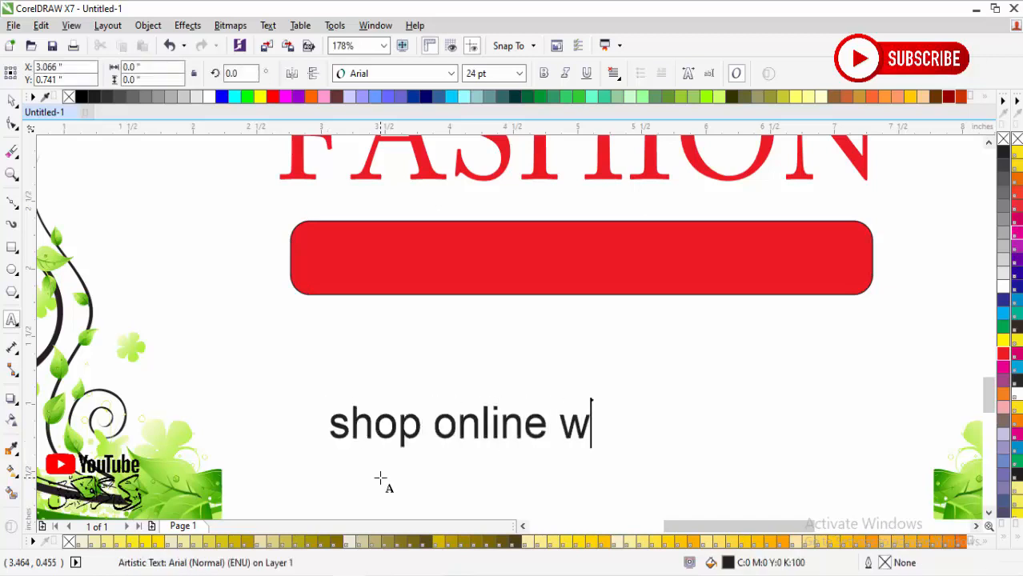
type("ww.borjan")
type(".com")
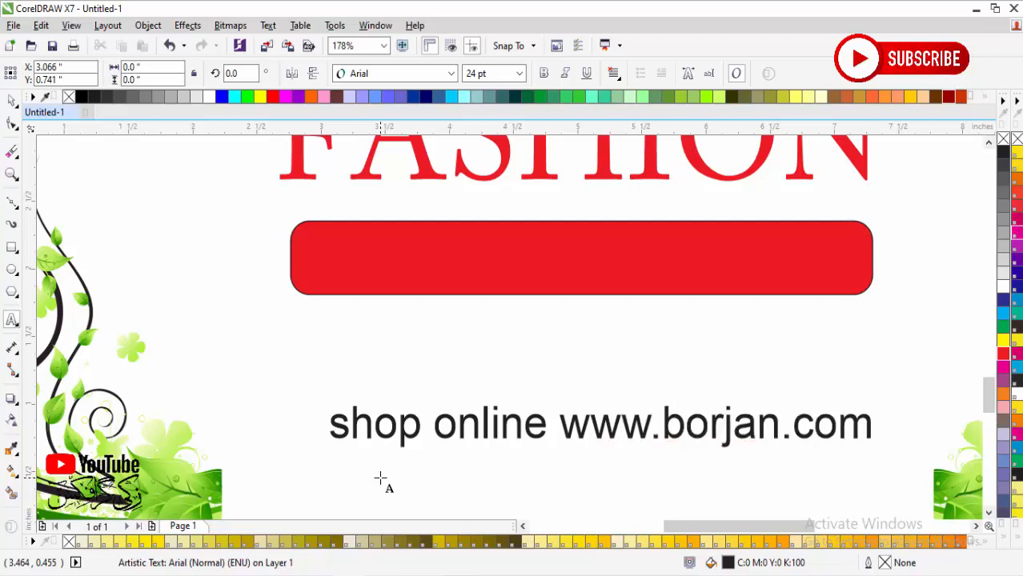
type(".pk")
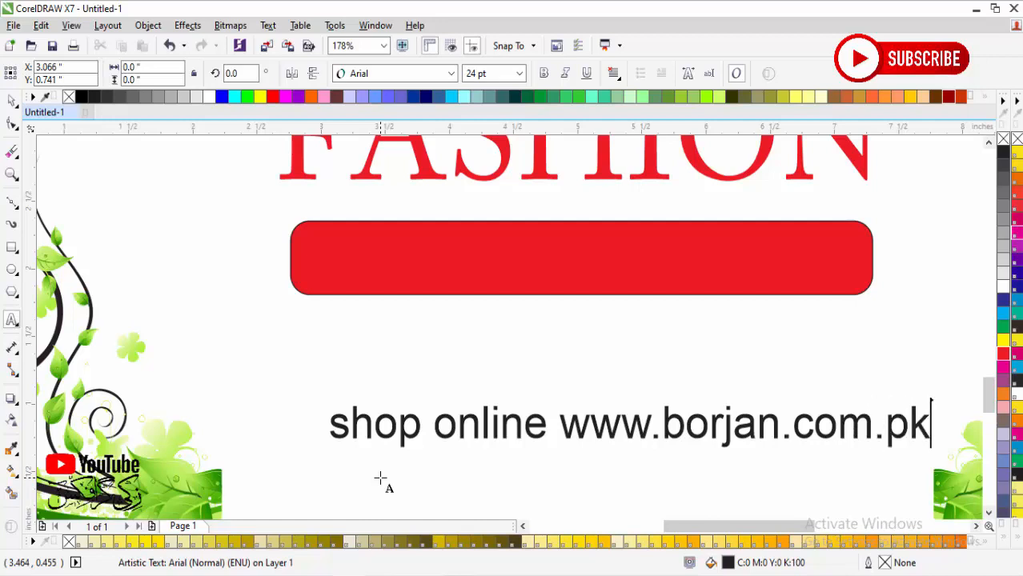
left_click(11, 101)
key("alt+t")
key("g")
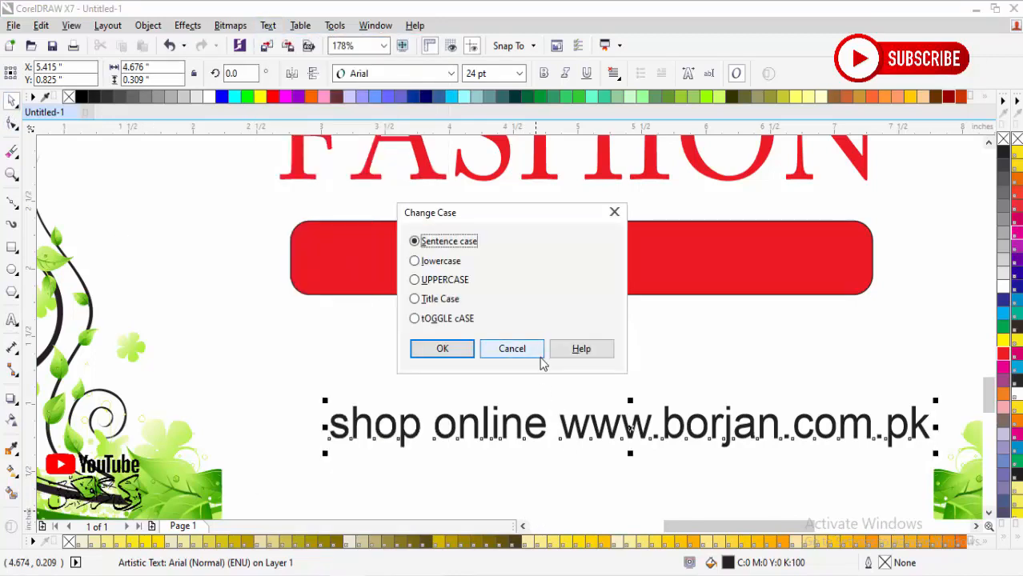
left_click(533, 347)
Place the shop online text on the red bar in white, sized to about 20.5 pt
left_click_drag(621, 442, 576, 283)
left_click(1003, 288)
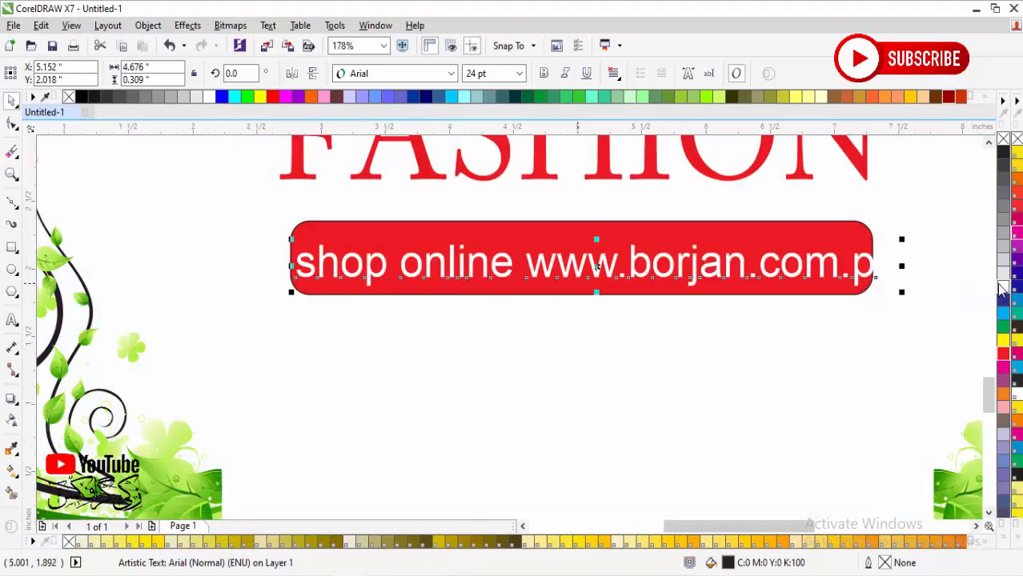
key("ctrl+KP_2")
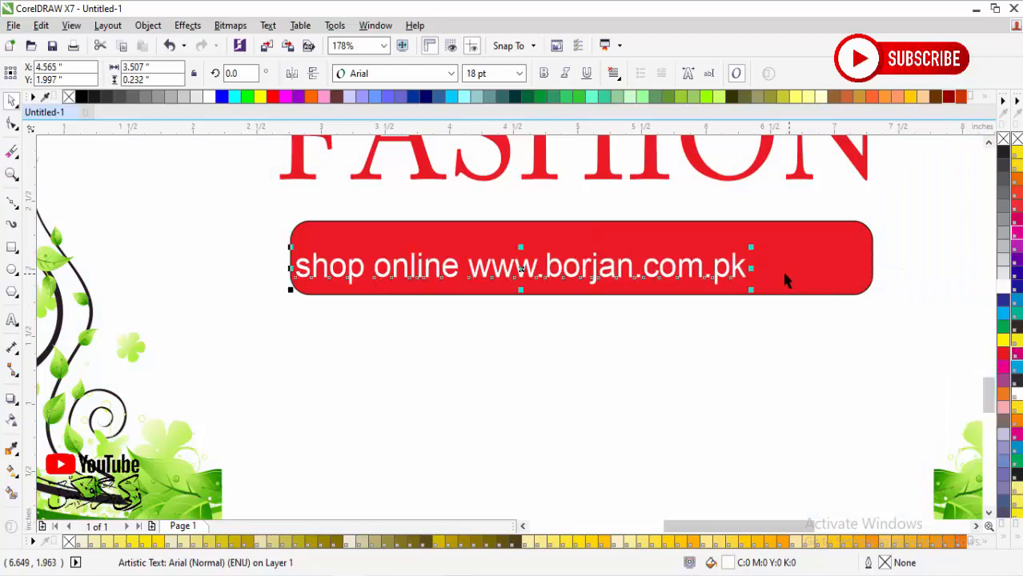
left_click_drag(750, 246, 813, 244)
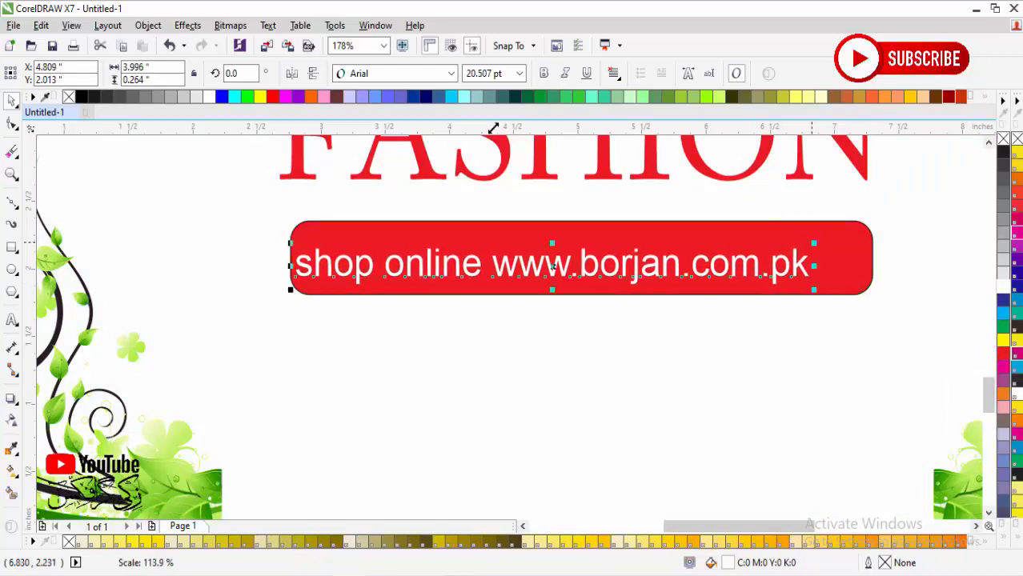
Make the shop online text bold italic and centre it on the red bar
left_click(543, 74)
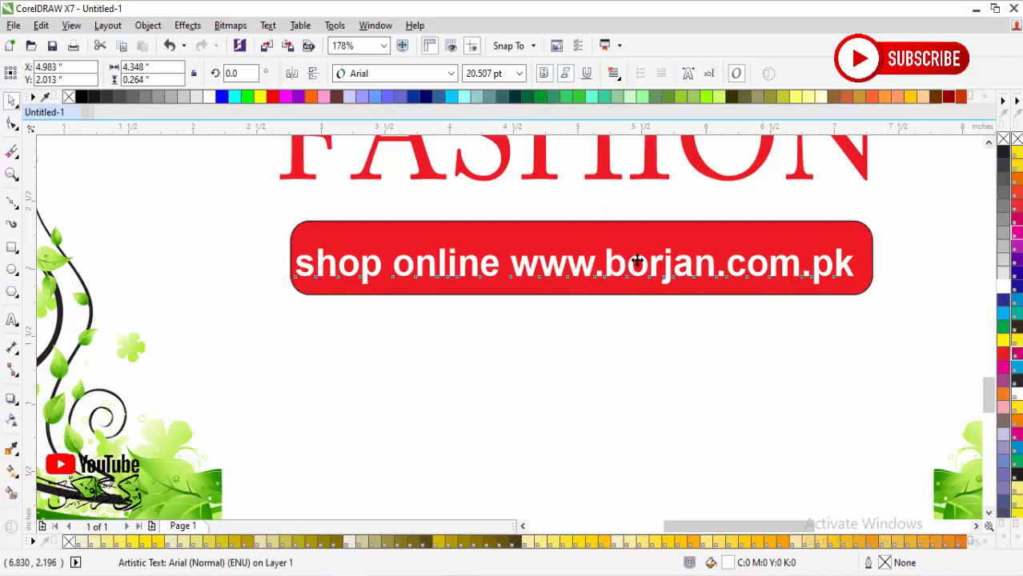
left_click(658, 245, "shift")
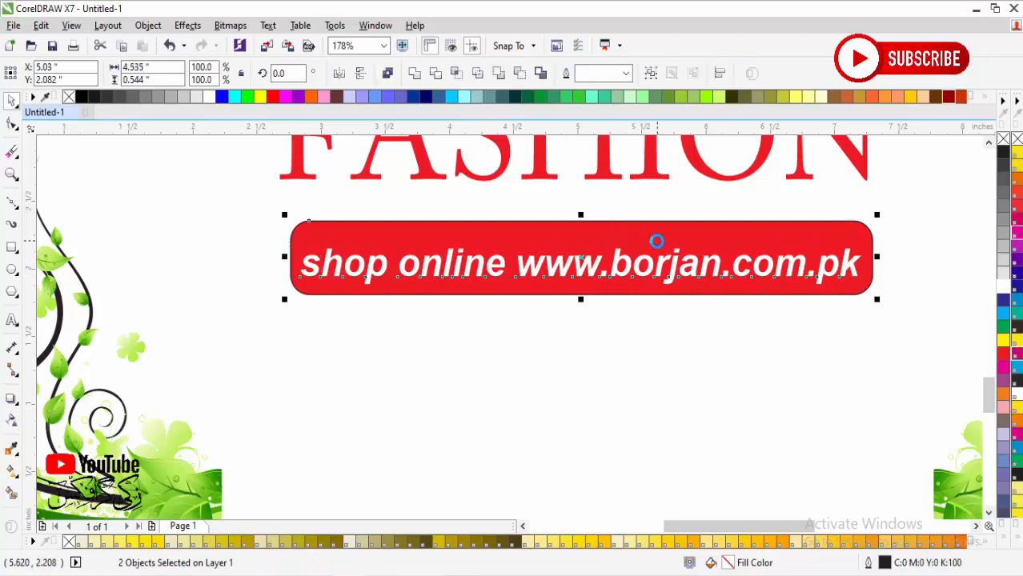
key("c")
left_click(674, 378)
key("F4")
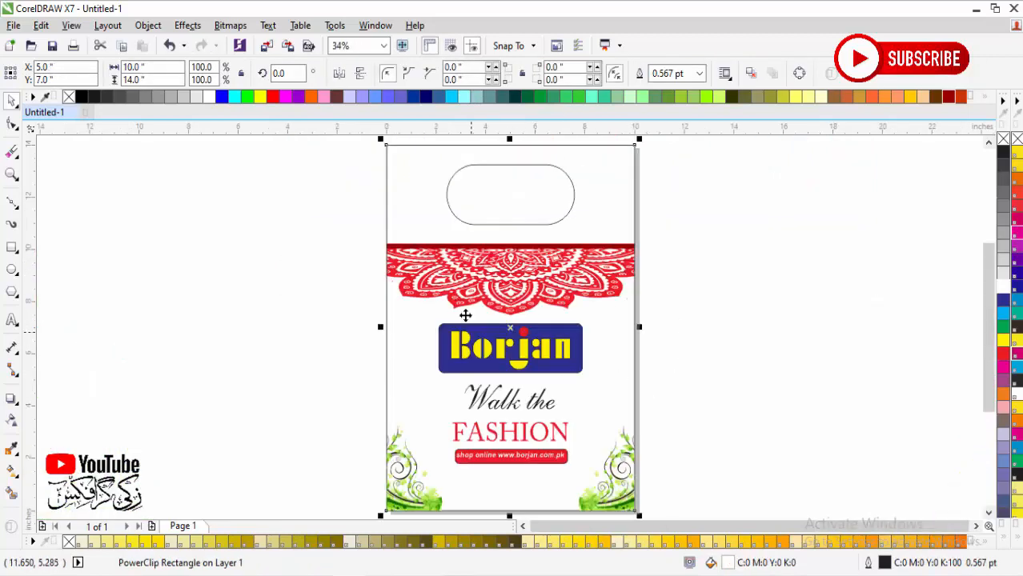
Duplicate the whole bag design directly to the left so the two panels sit edge to edge
left_click(681, 336)
scroll(696, 264, "down", 2)
left_click_drag(693, 212, 455, 467)
left_click_drag(590, 328, 456, 325)
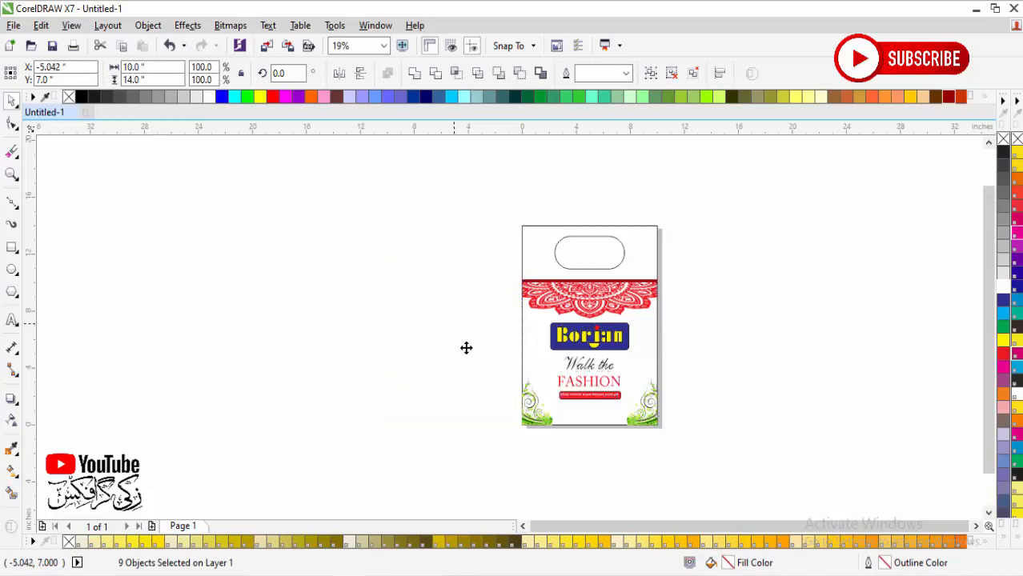
key("F4")
left_click(817, 399)
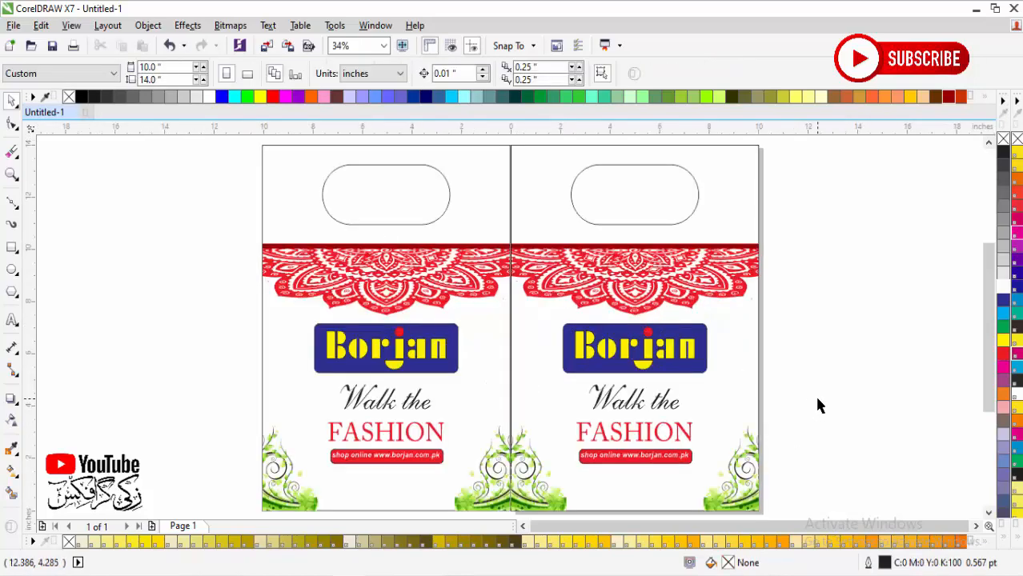